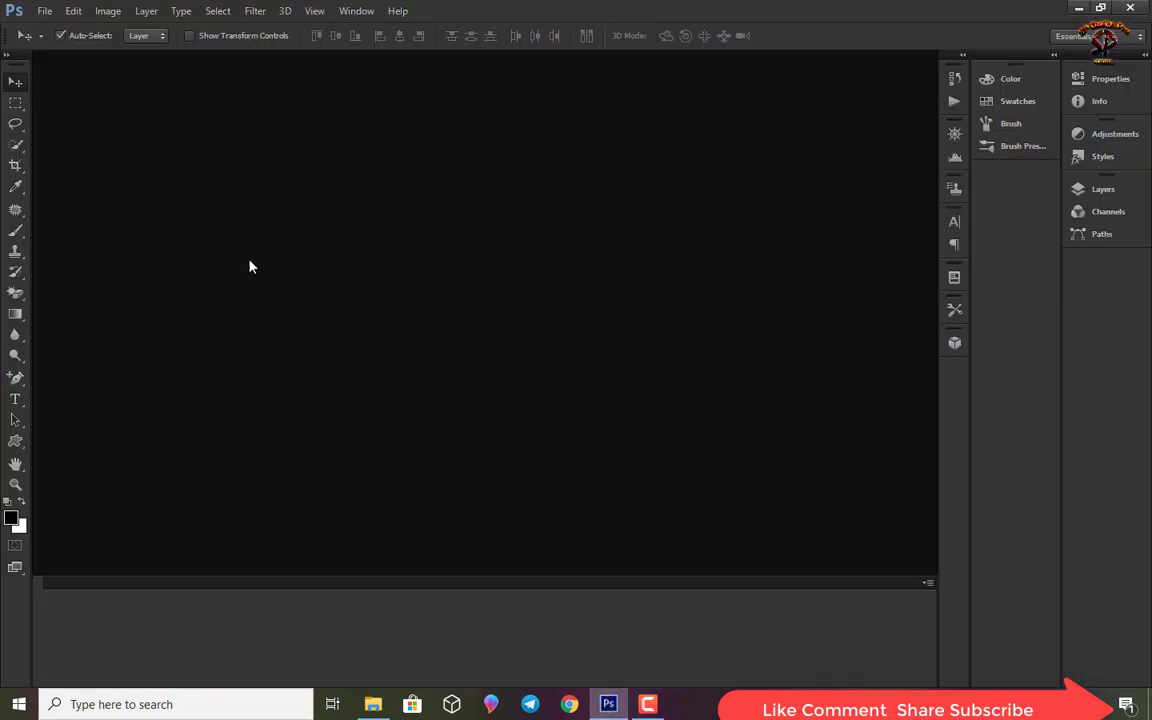
# Step: Open the eggplant photo 59176-begune-amar.jpg
pyautogui.click(45, 11)
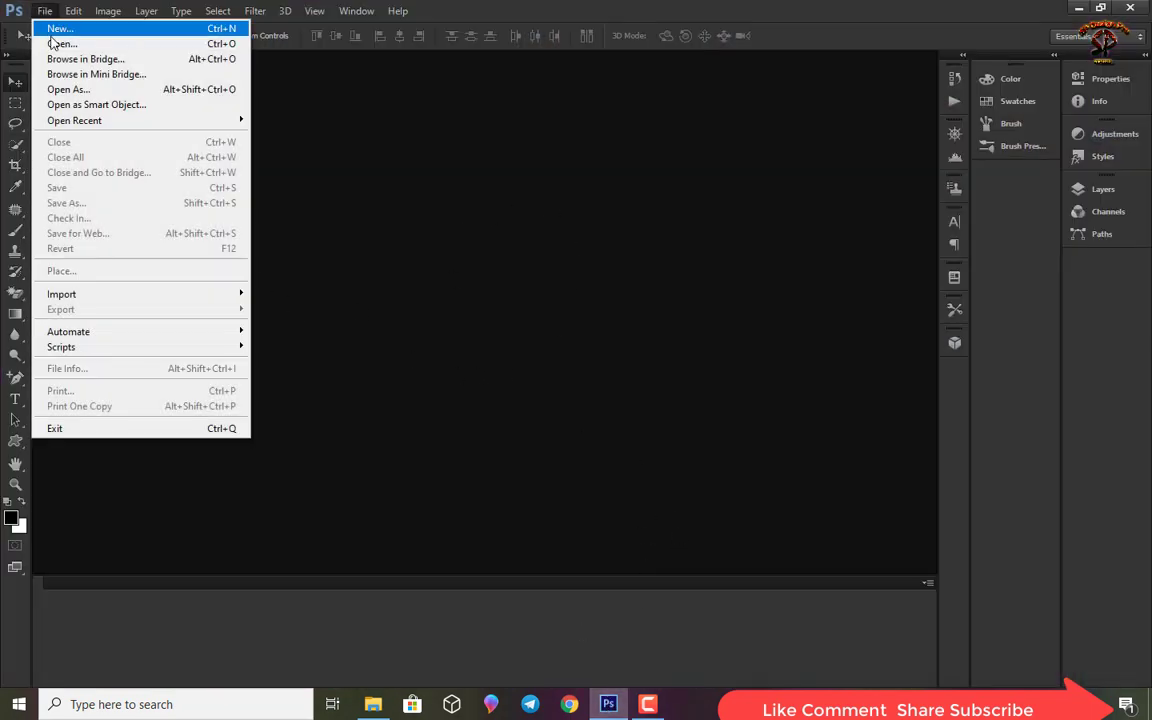
pyautogui.click(54, 44)
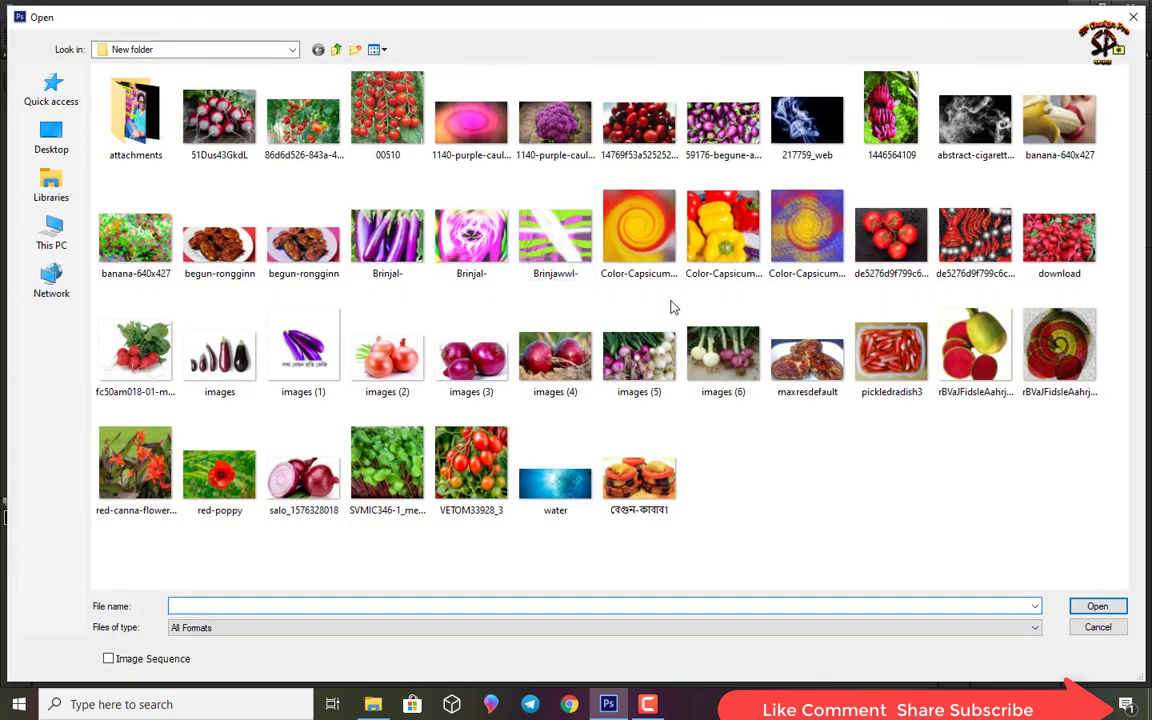
pyautogui.click(720, 128)
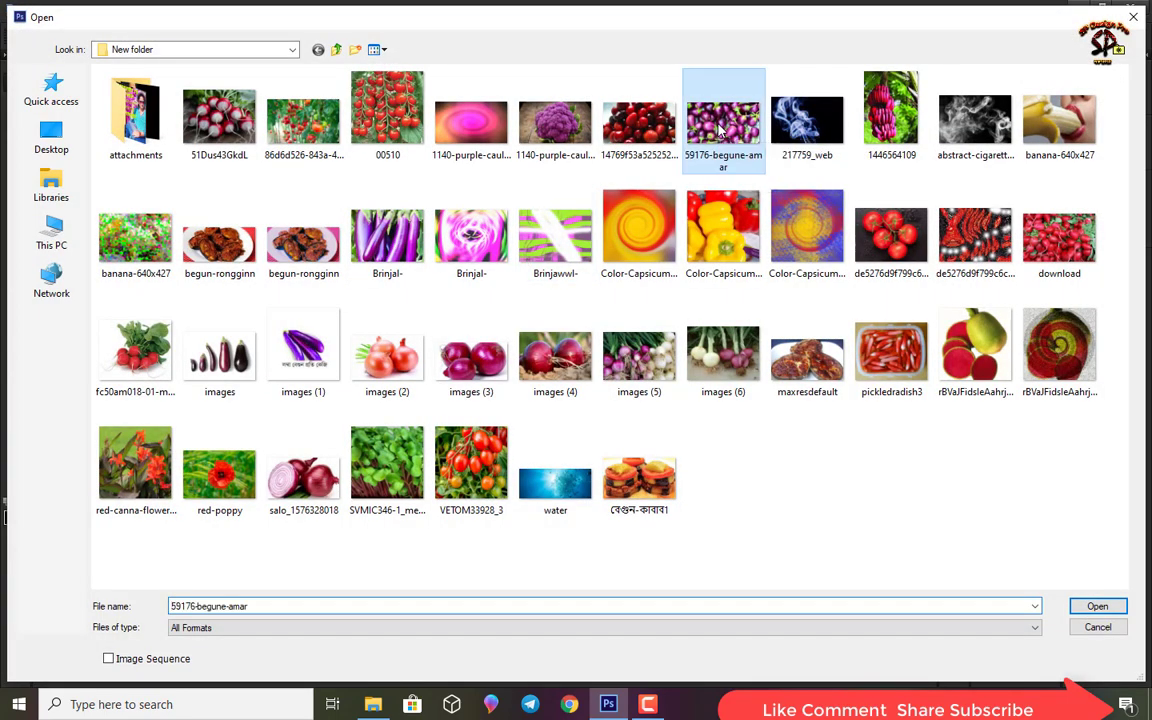
pyautogui.click(1097, 607)
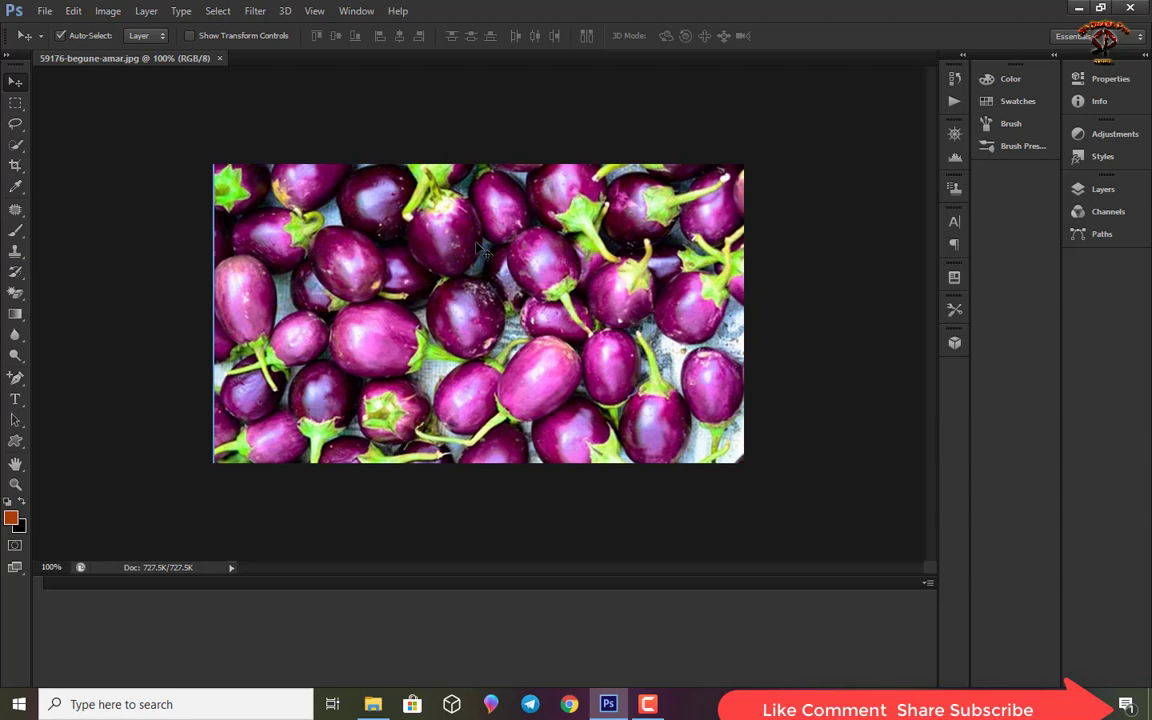
# Step: Convert the Background layer into a smart object in the Layers panel
pyautogui.click(1100, 189)
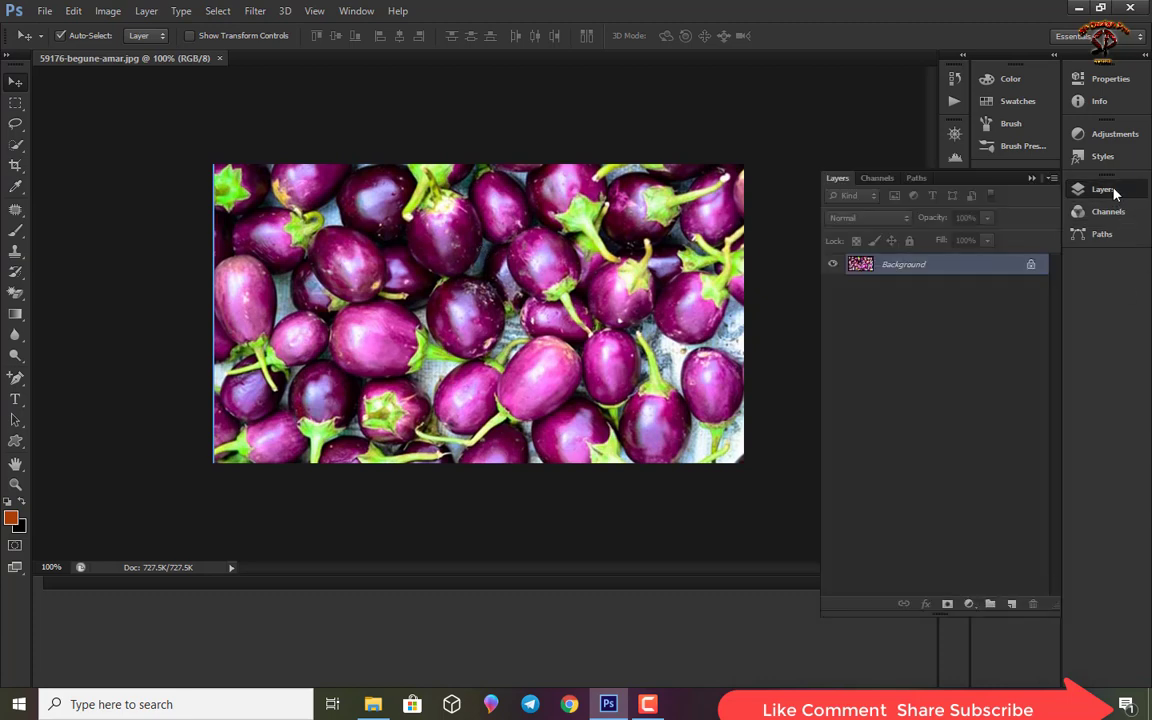
pyautogui.rightClick(922, 265)
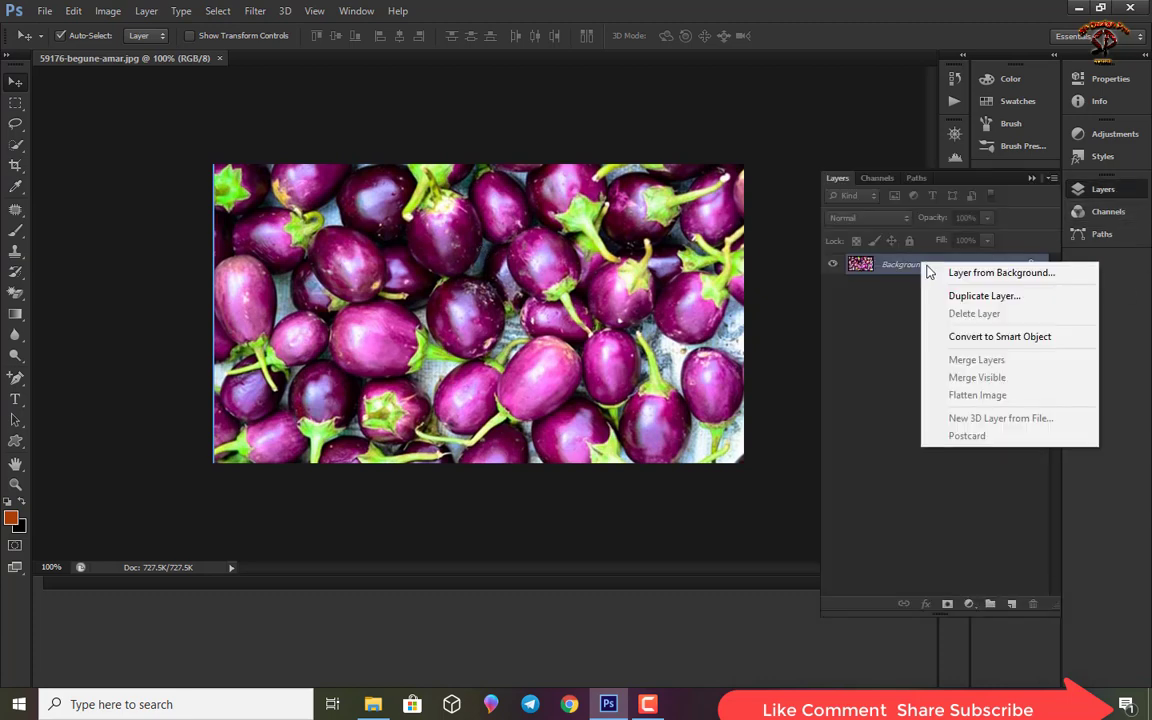
pyautogui.click(988, 335)
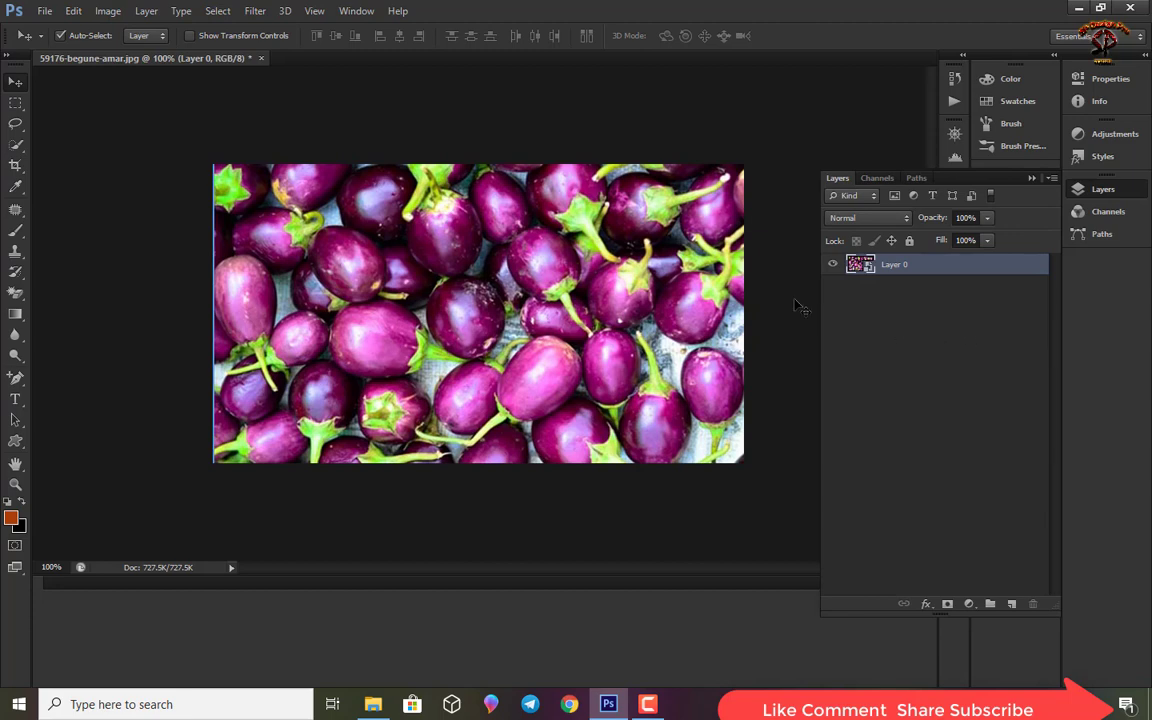
# Step: Apply Pixelate > Color Halftone as a smart filter and toggle it off and on to compare
pyautogui.click(255, 11)
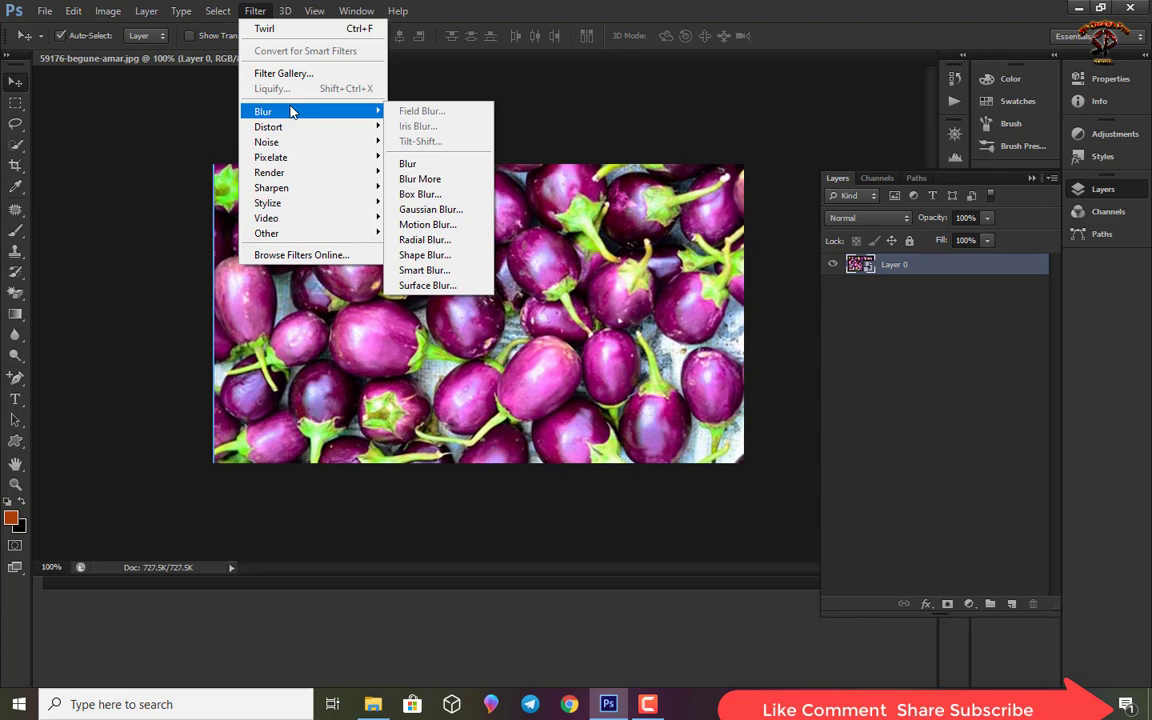
pyautogui.moveTo(272, 157)
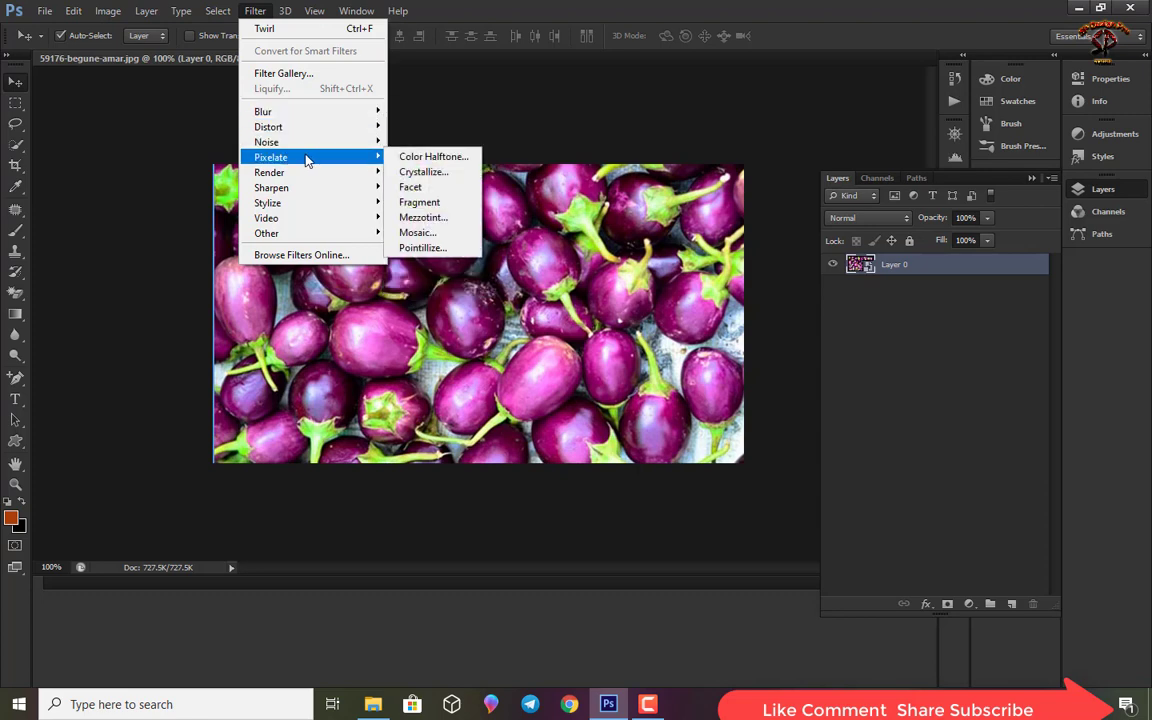
pyautogui.click(398, 156)
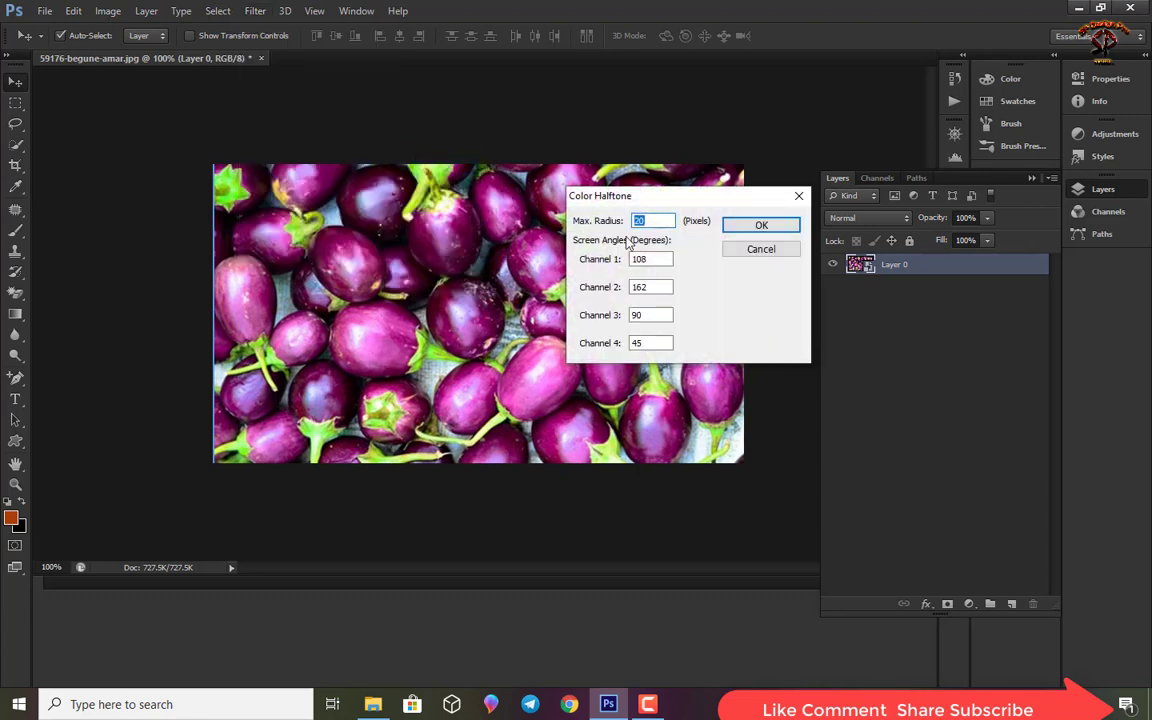
pyautogui.click(769, 228)
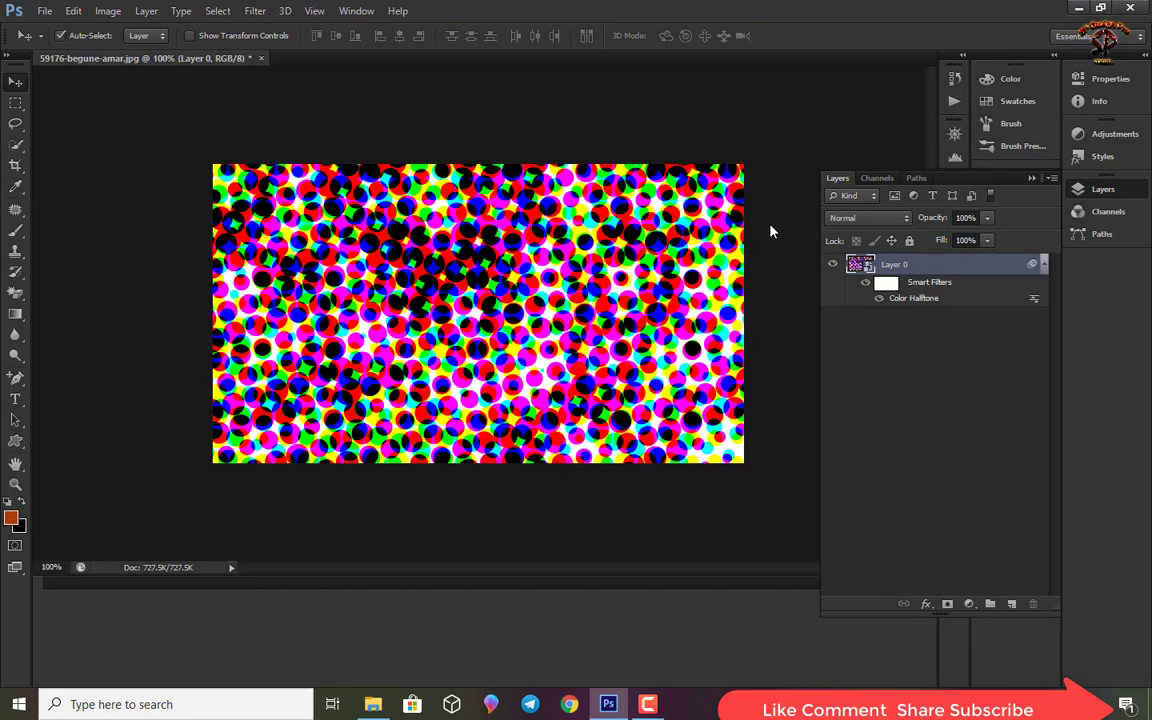
pyautogui.click(865, 285)
pyautogui.click(865, 285)
pyautogui.click(255, 11)
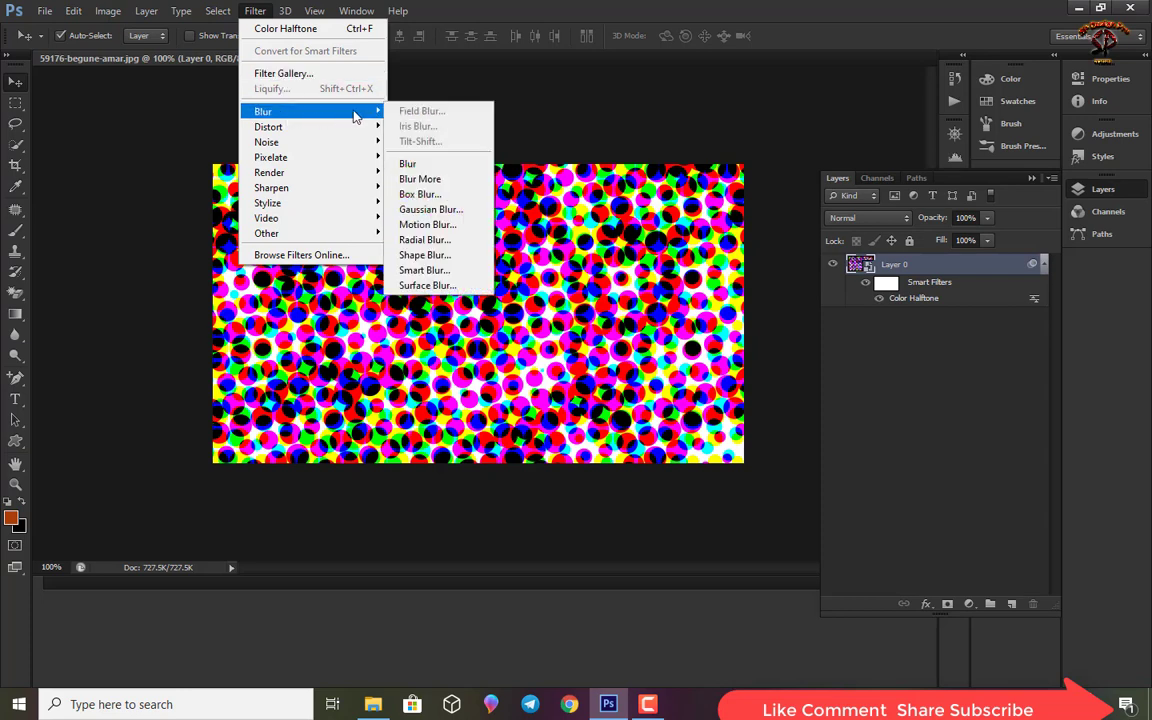
pyautogui.moveTo(300, 111)
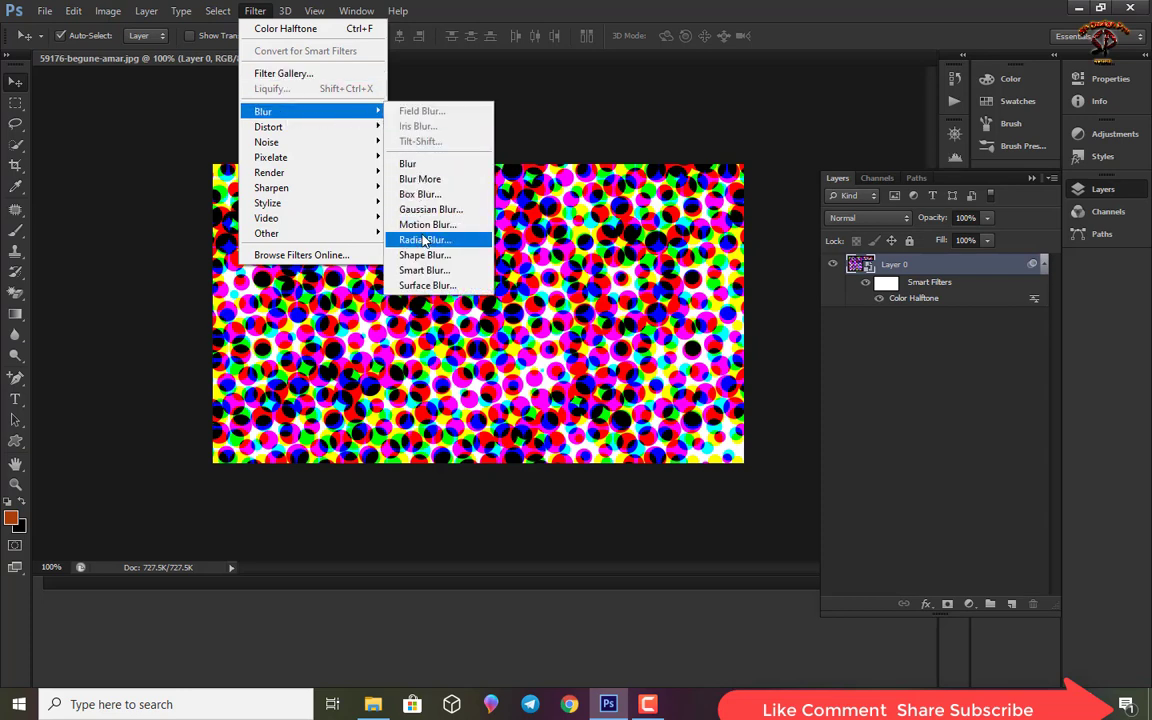
# Step: Apply a Radial Blur with Zoom method at Amount 100 over the halftone dots
pyautogui.click(425, 241)
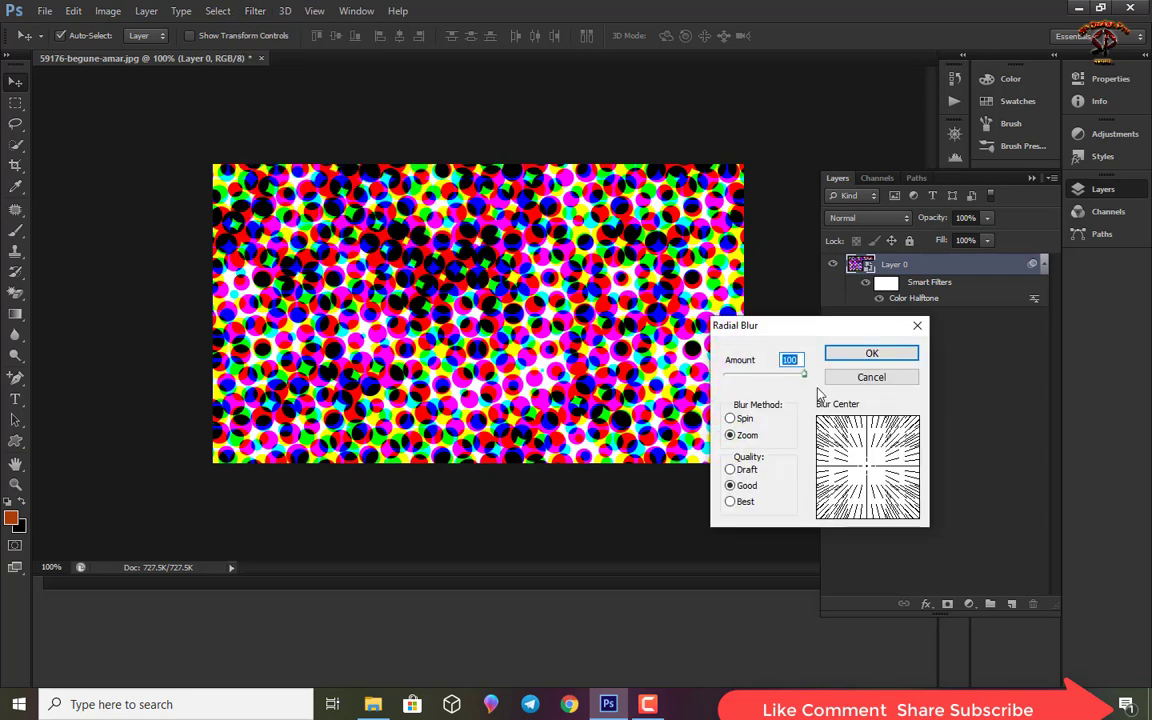
pyautogui.click(862, 354)
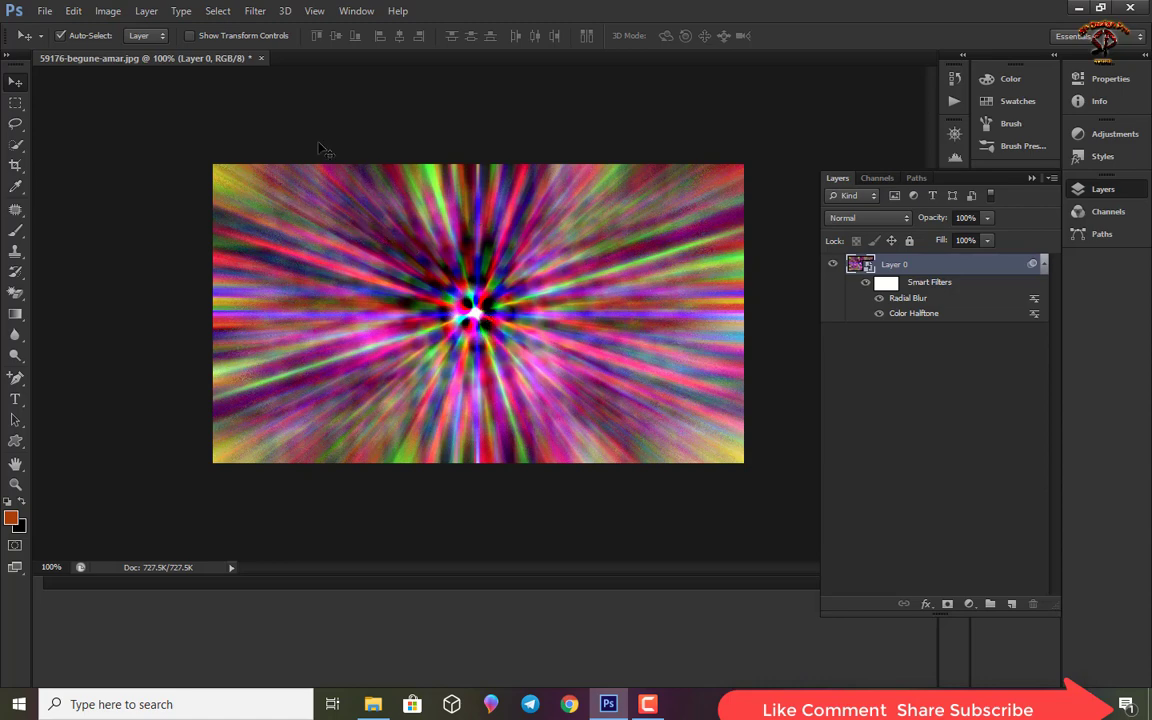
pyautogui.click(255, 12)
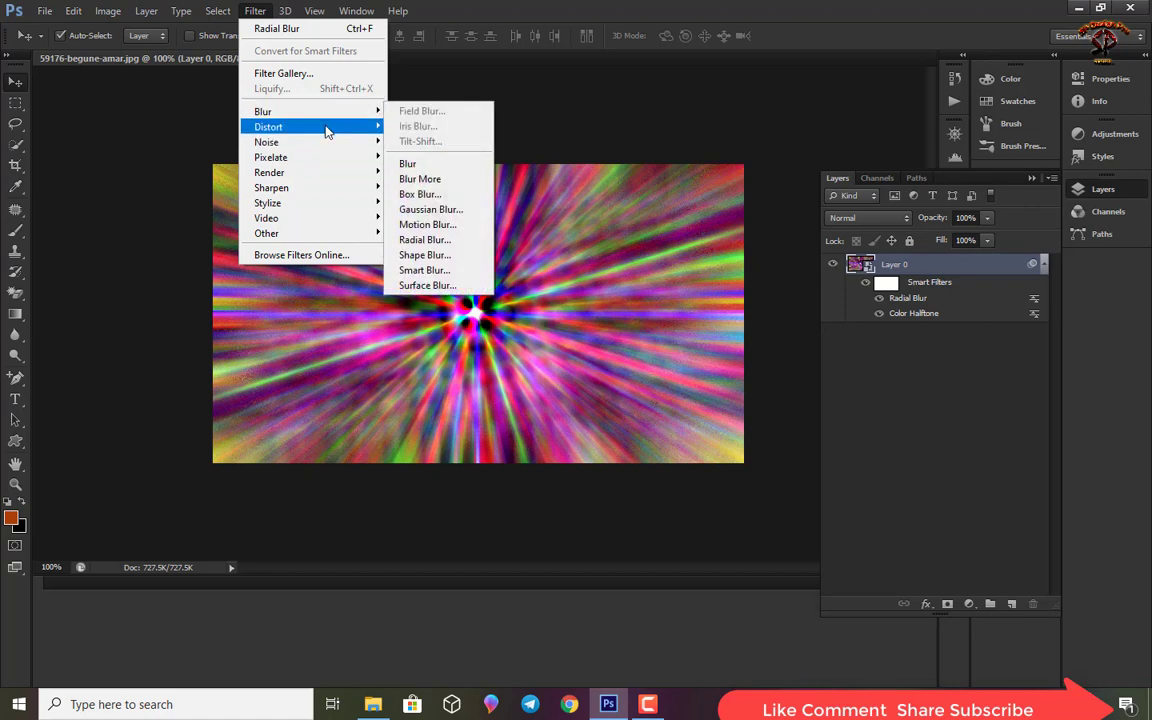
pyautogui.moveTo(268, 127)
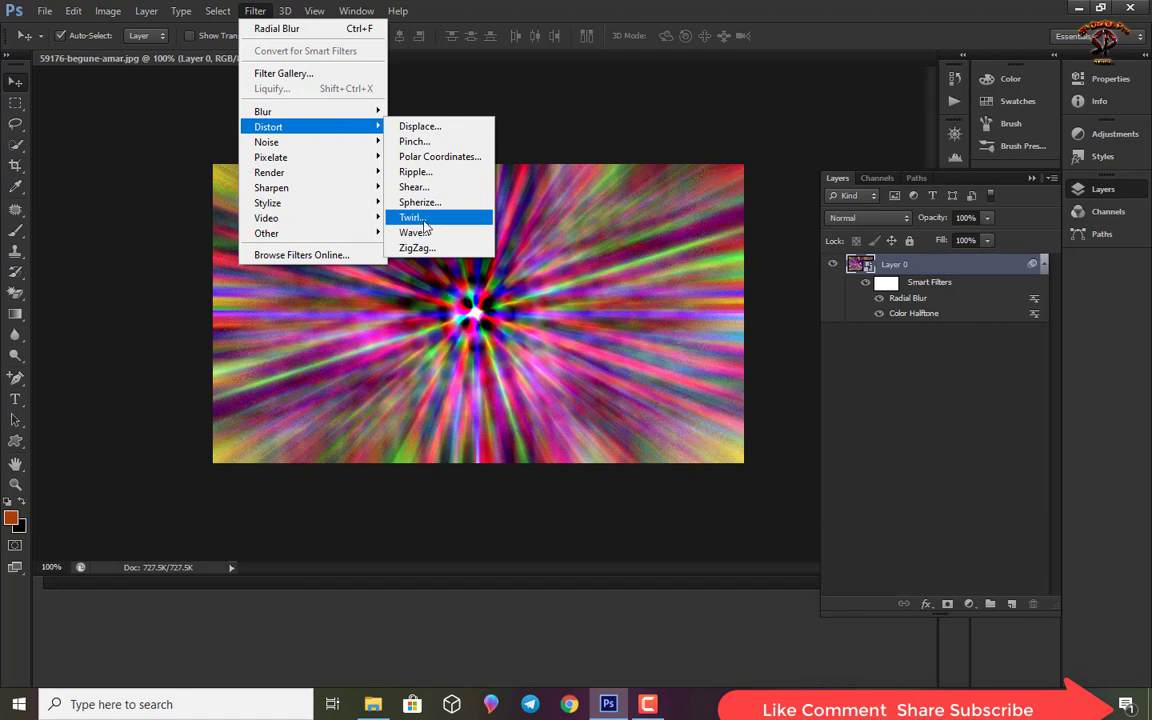
# Step: Apply a Distort > Twirl filter with an adjusted angle
pyautogui.click(422, 218)
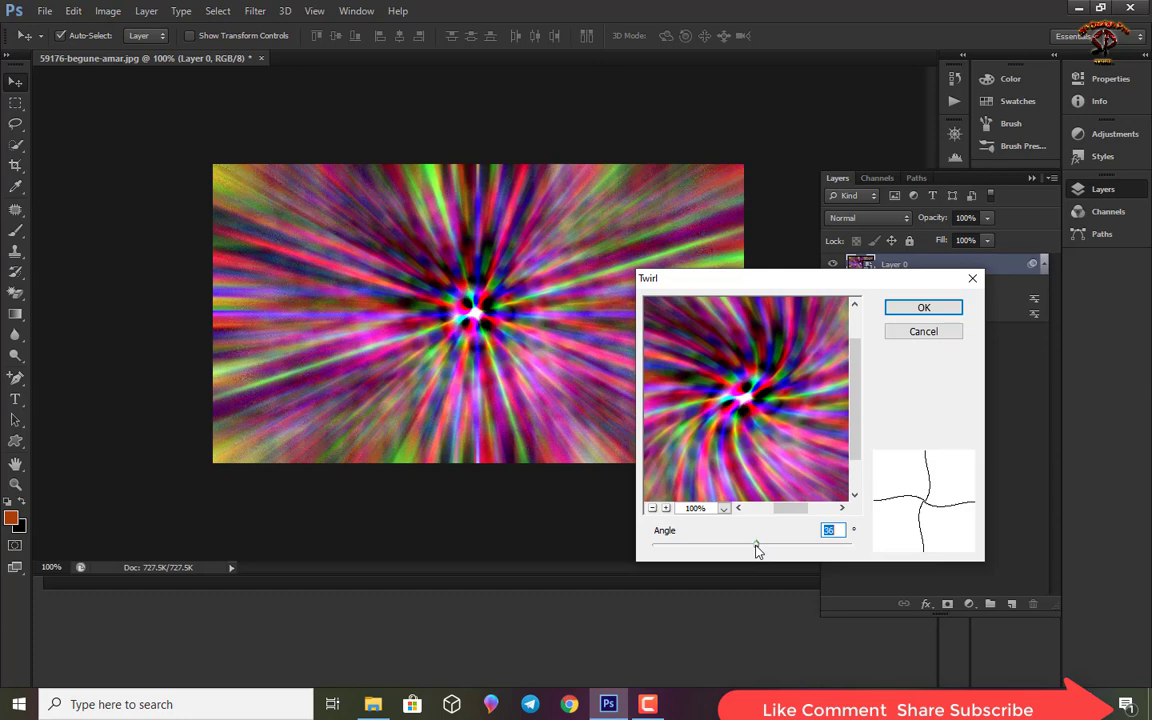
pyautogui.moveTo(757, 549); pyautogui.dragTo(746, 545)
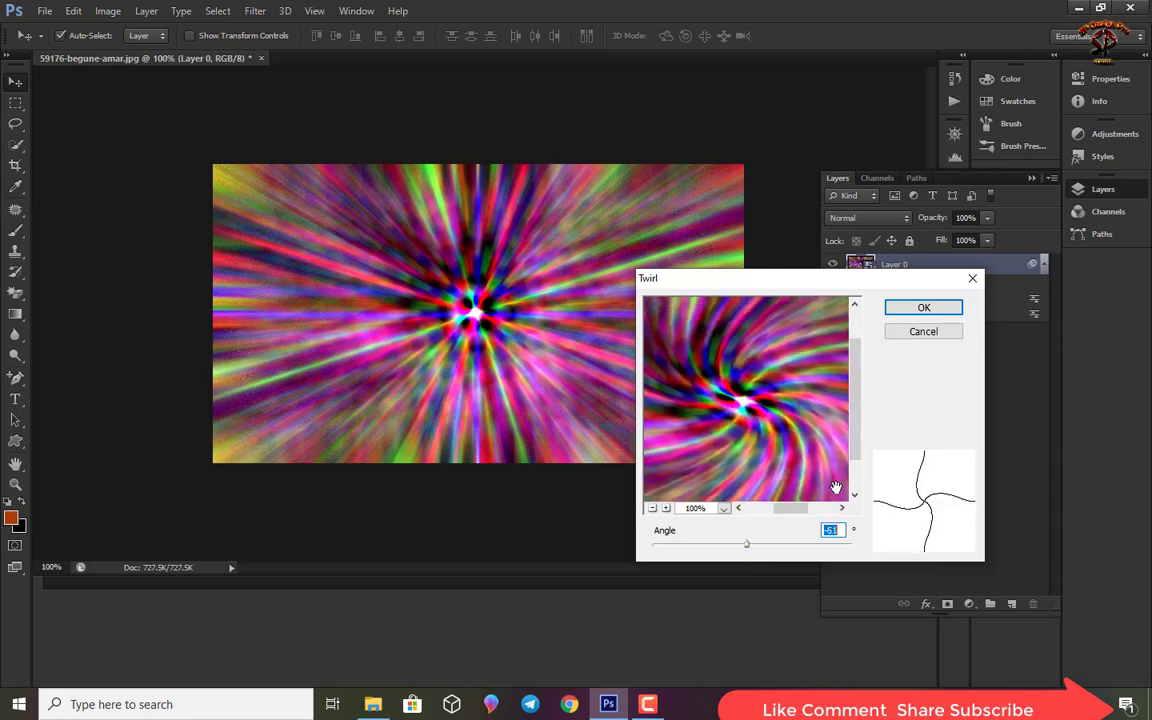
pyautogui.click(918, 309)
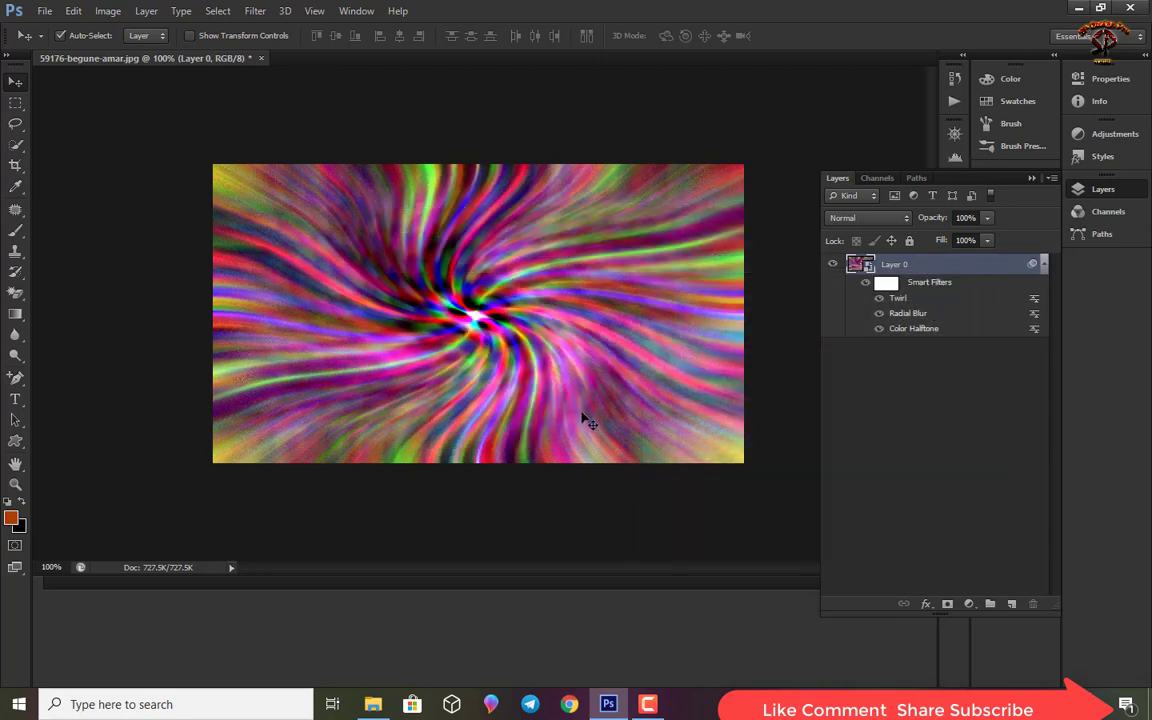
# Step: Set the Twirl filter's blending mode to Lighter Color
pyautogui.doubleClick(1034, 303)
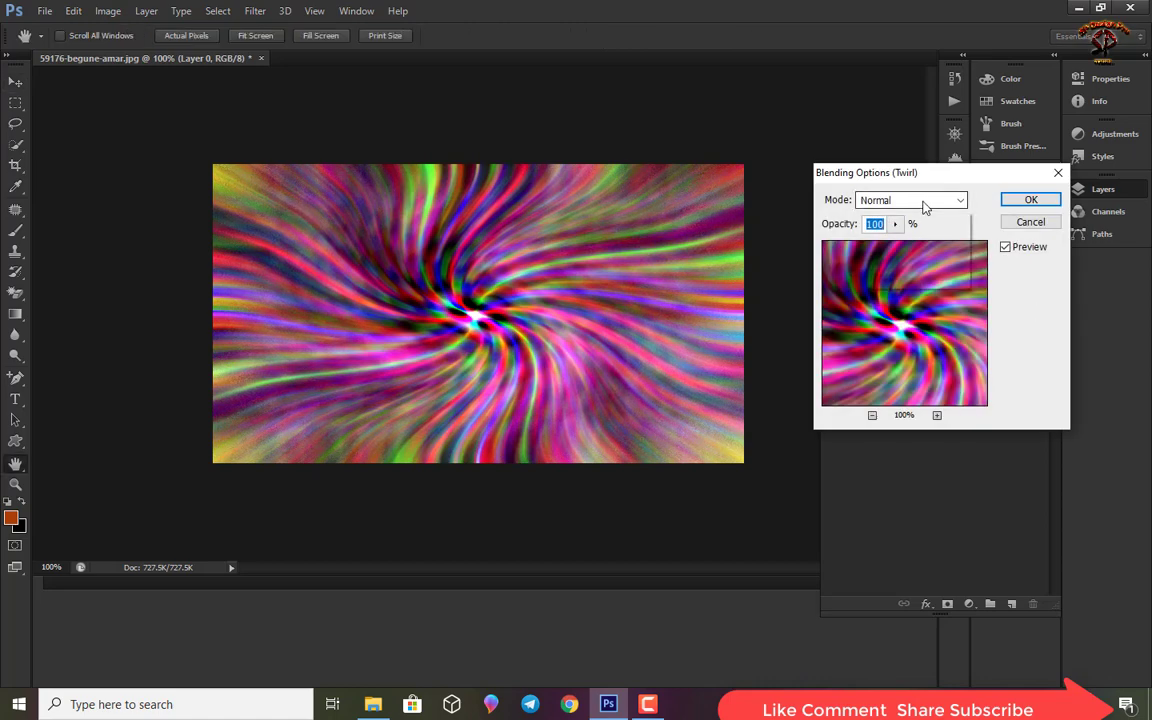
pyautogui.click(925, 201)
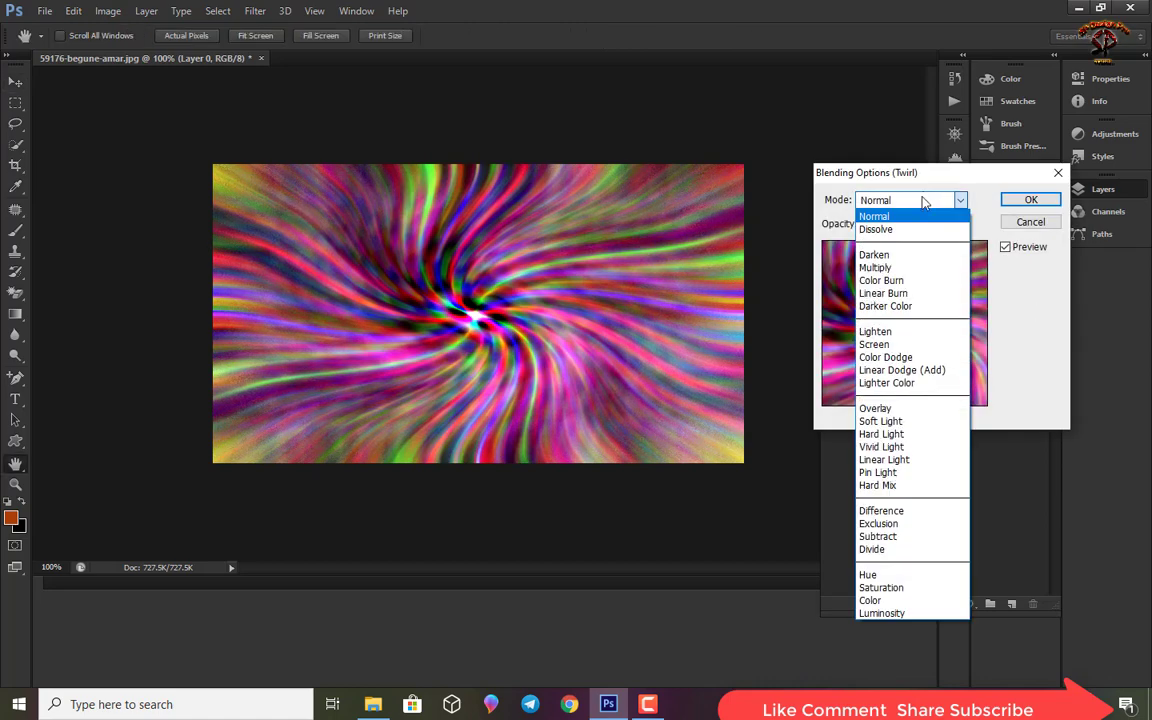
pyautogui.click(893, 382)
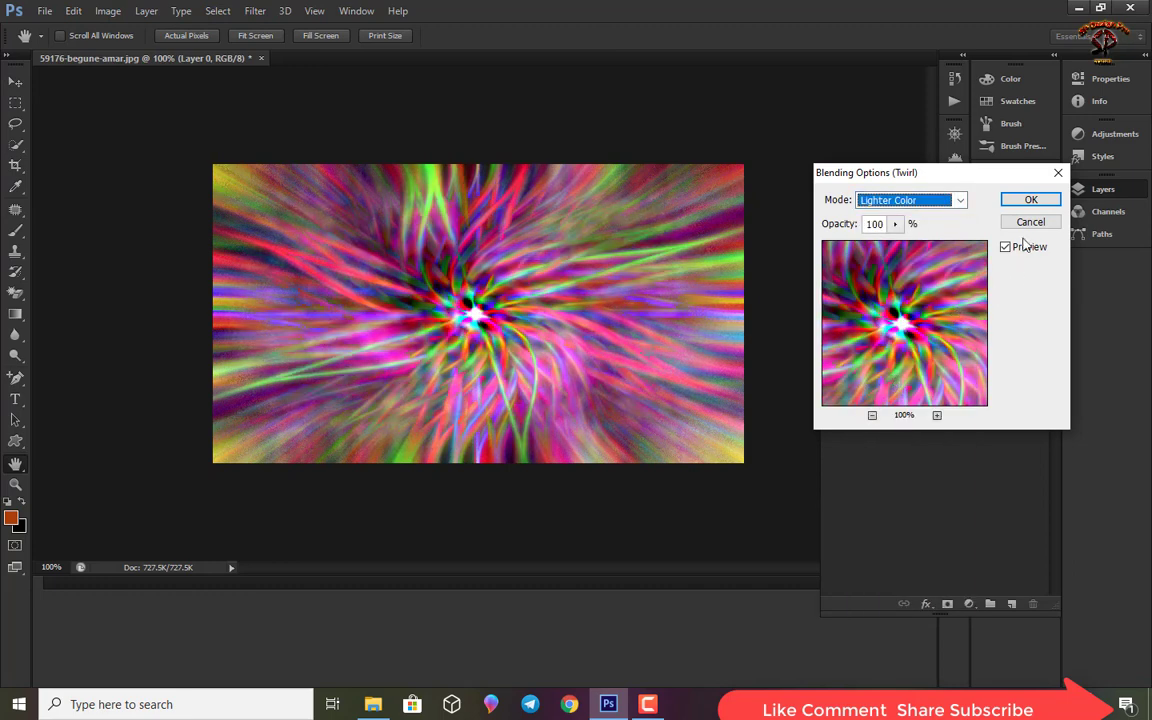
pyautogui.click(1031, 200)
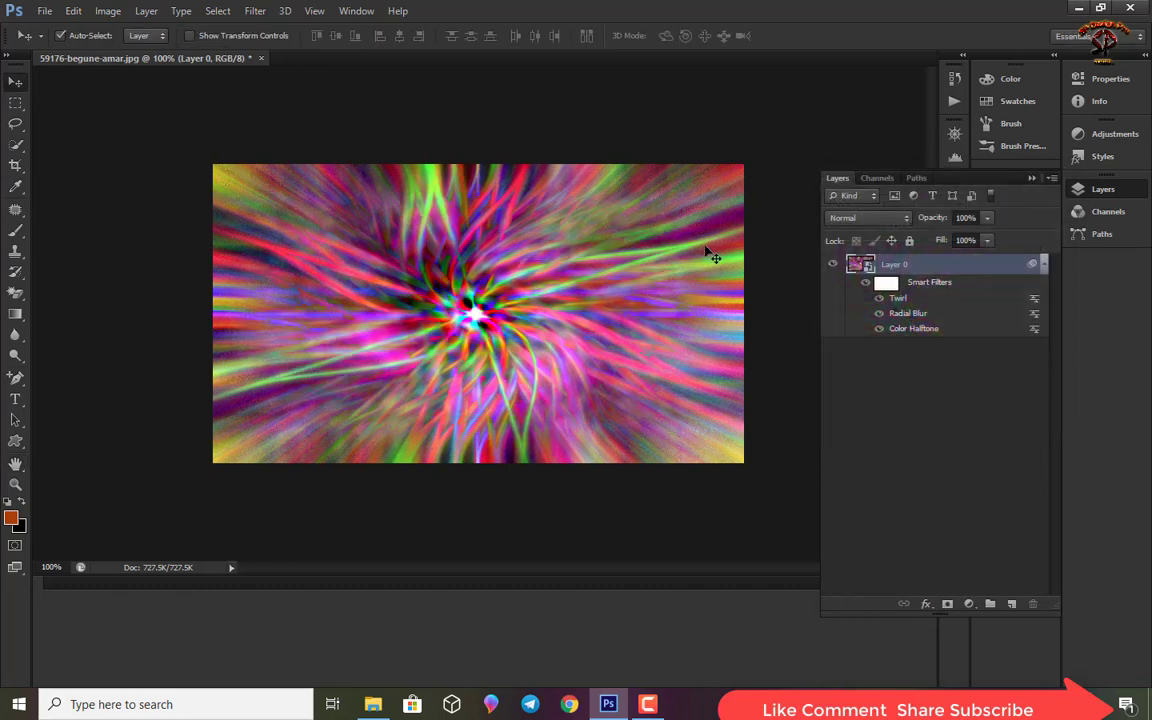
pyautogui.click(255, 12)
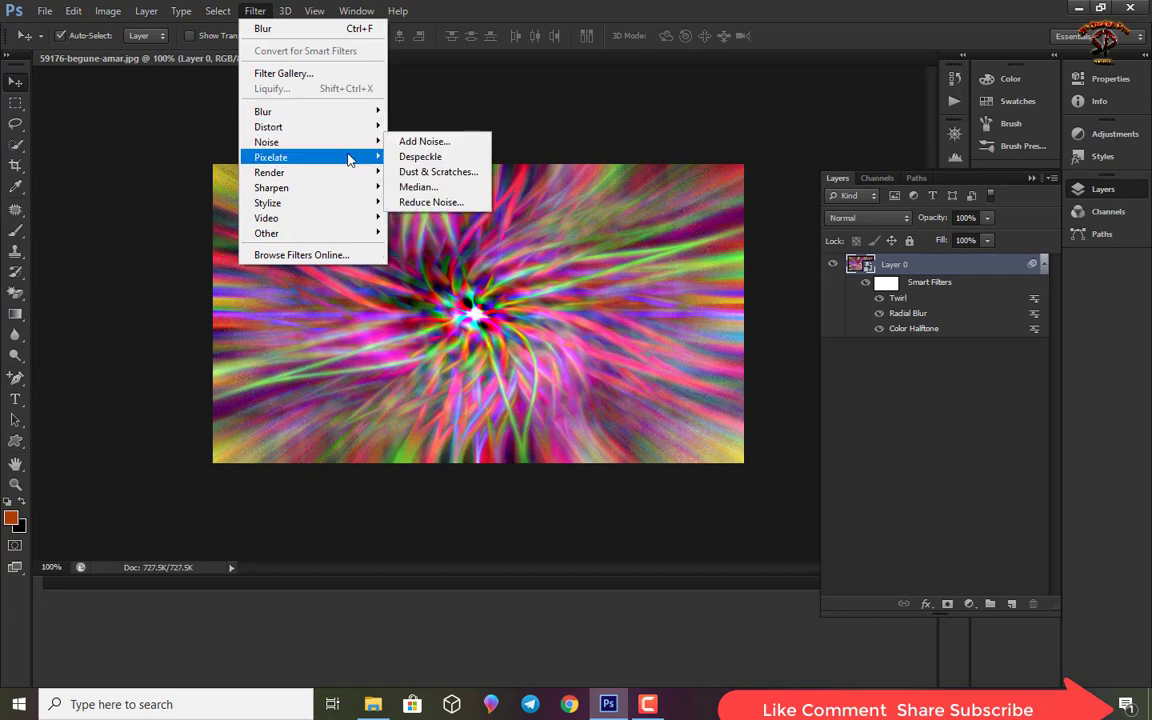
pyautogui.moveTo(268, 127)
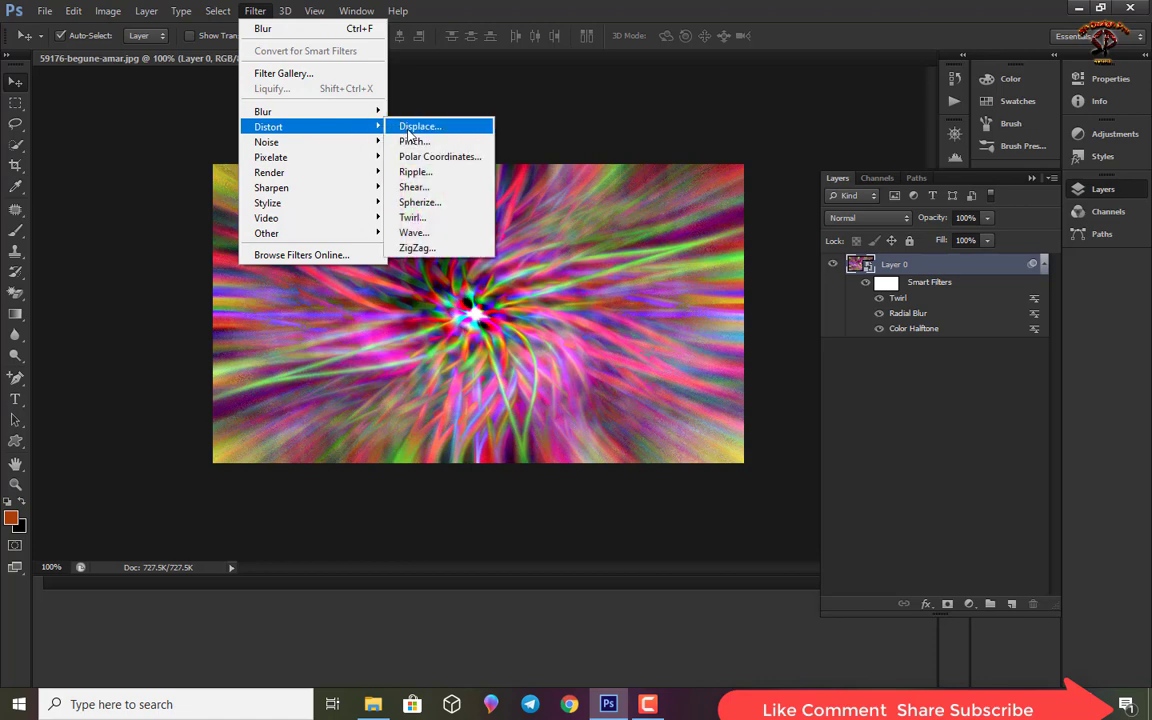
# Step: Apply a second Twirl filter with angle 12
pyautogui.click(427, 222)
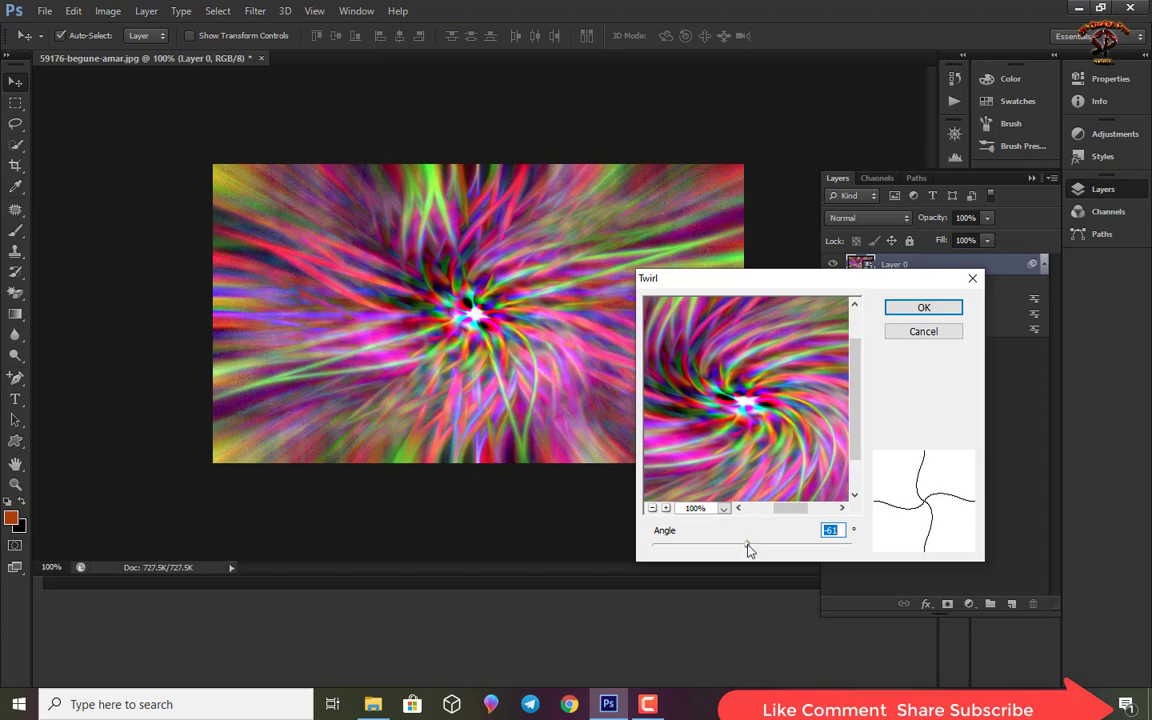
pyautogui.moveTo(748, 548); pyautogui.dragTo(759, 551)
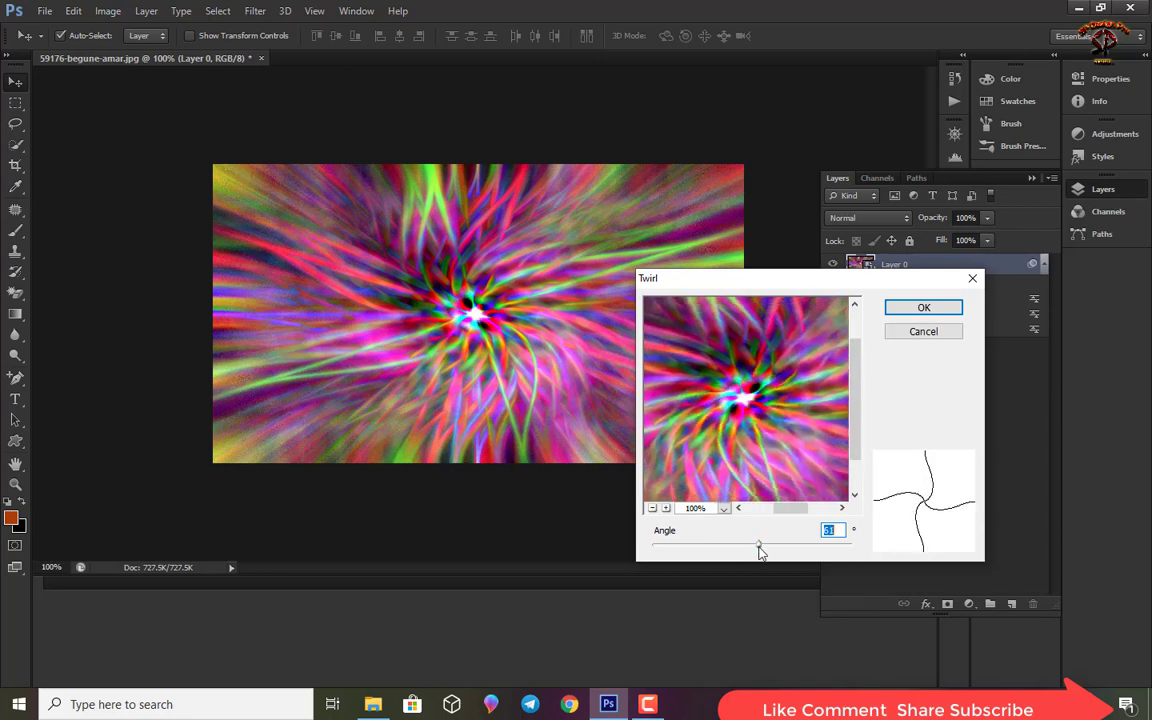
pyautogui.click(921, 308)
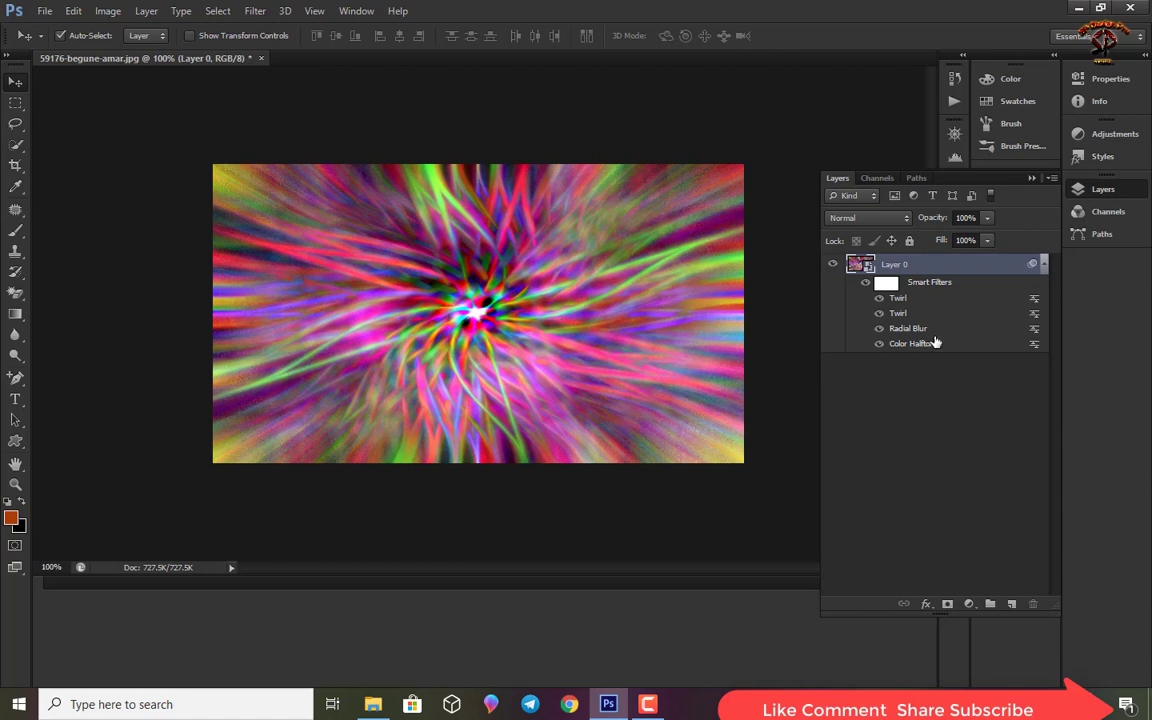
# Step: Blend the new Twirl in Screen mode, then toggle smart filters to compare
pyautogui.doubleClick(1034, 302)
pyautogui.click(900, 199)
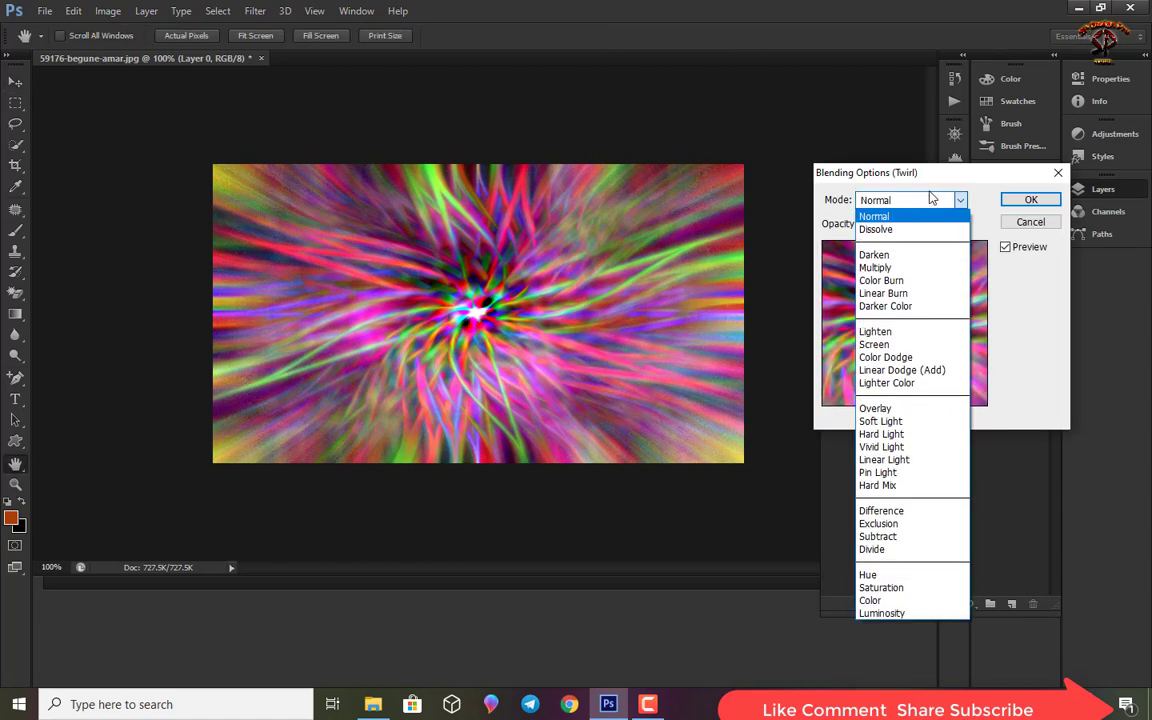
pyautogui.click(889, 344)
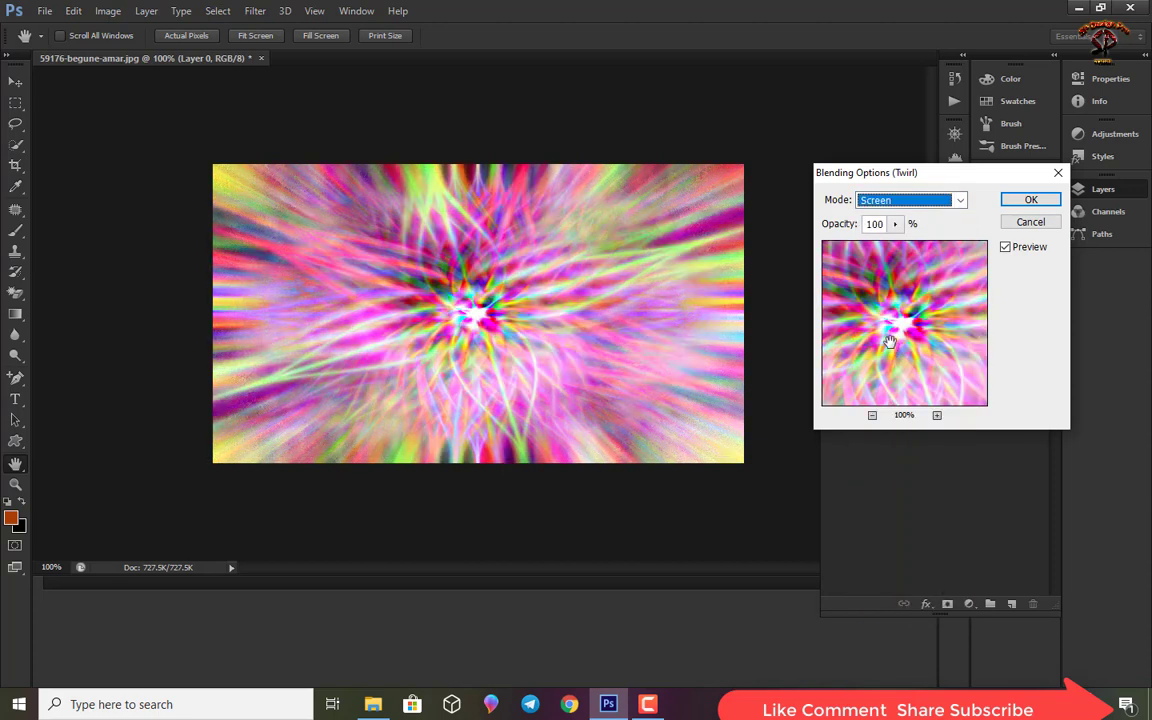
pyautogui.click(1030, 199)
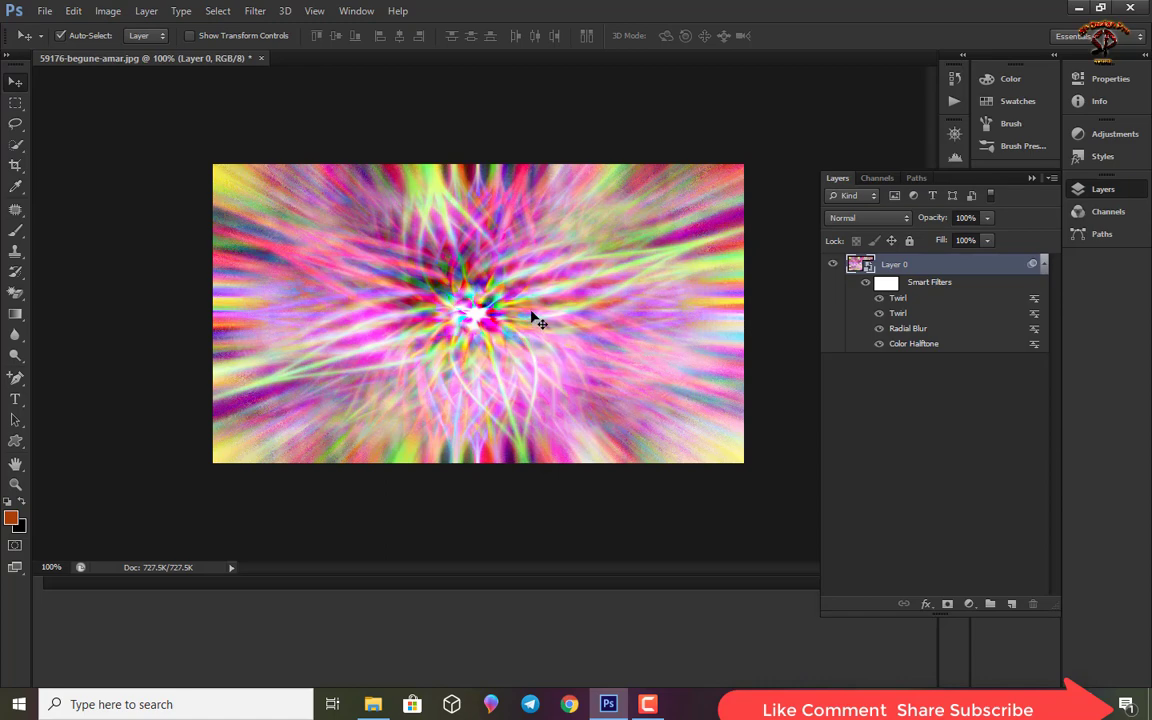
pyautogui.click(865, 282)
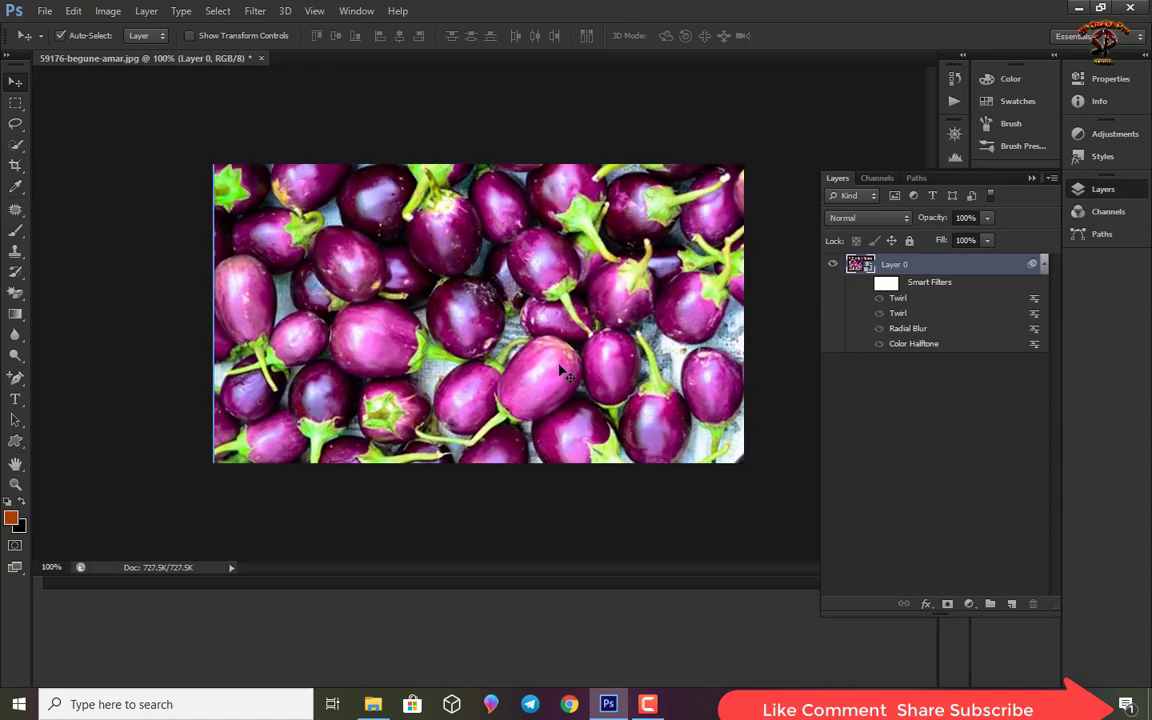
pyautogui.click(865, 283)
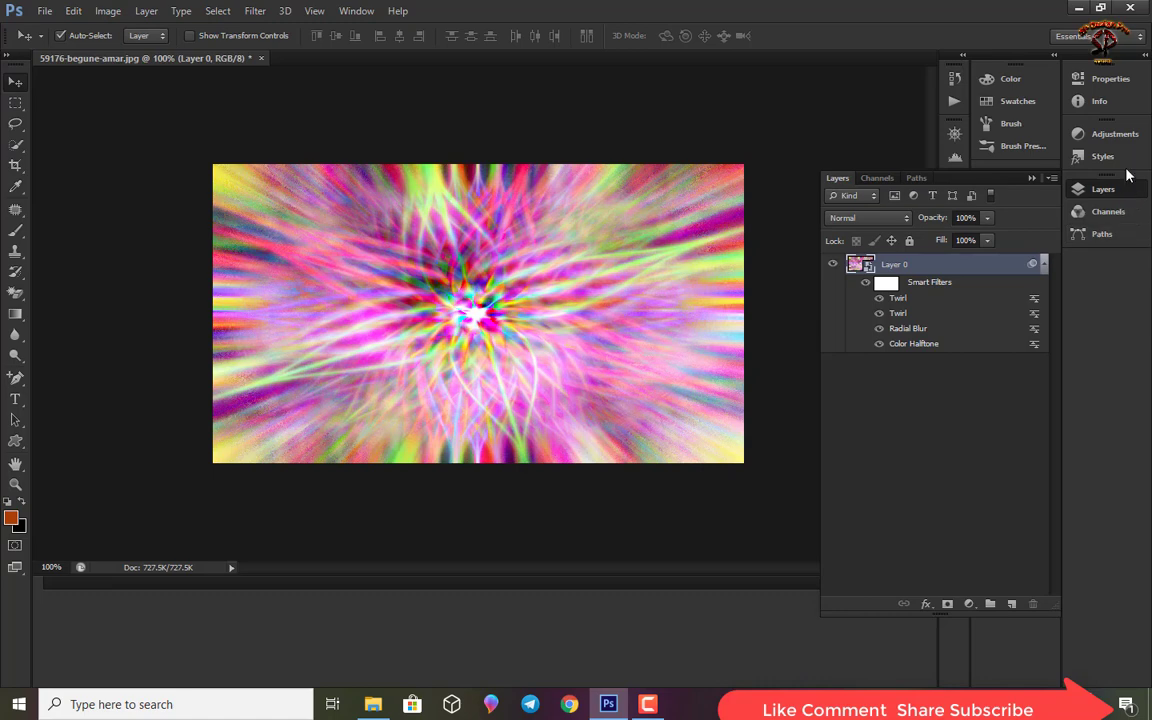
# Step: Add a Curves adjustment layer and pull the RGB white point left to brighten
pyautogui.click(1114, 134)
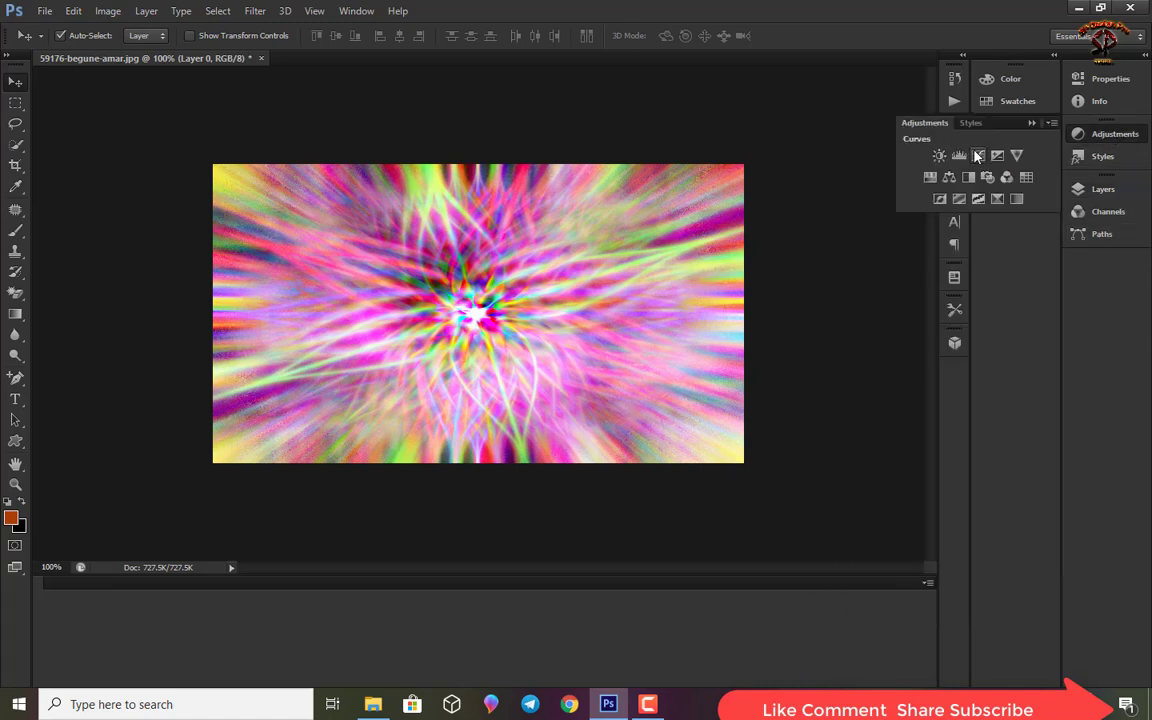
pyautogui.click(947, 155)
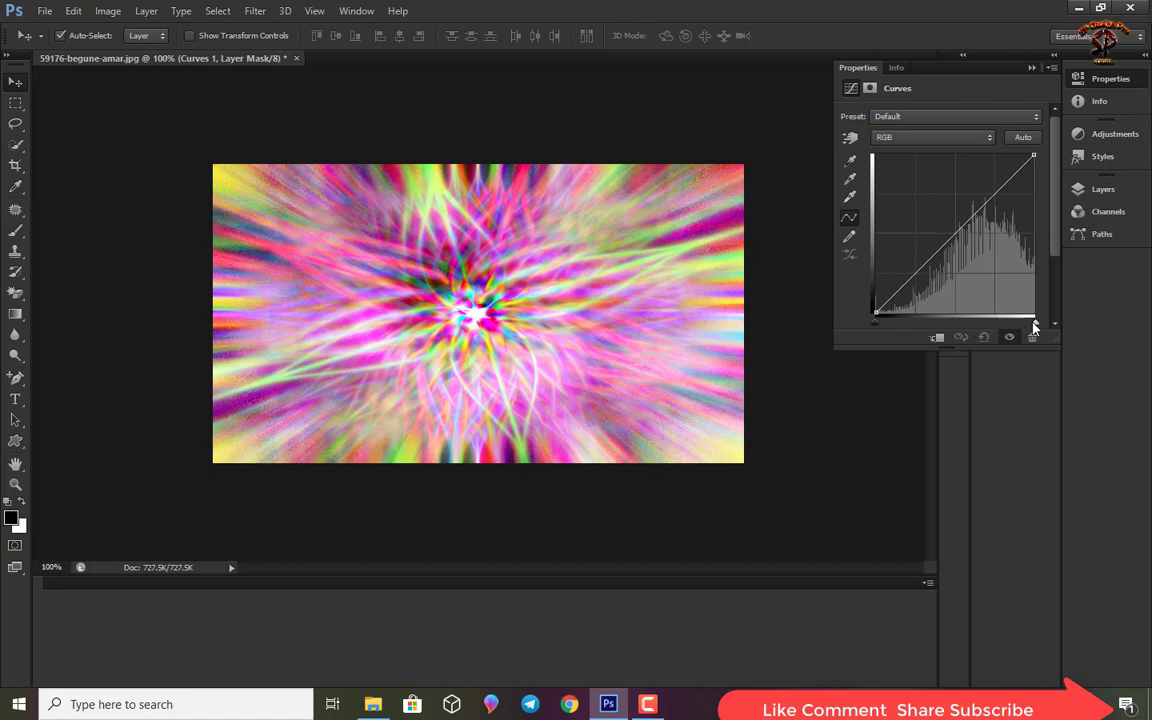
pyautogui.moveTo(1033, 322); pyautogui.dragTo(1023, 322)
pyautogui.moveTo(1015, 326); pyautogui.dragTo(1007, 326)
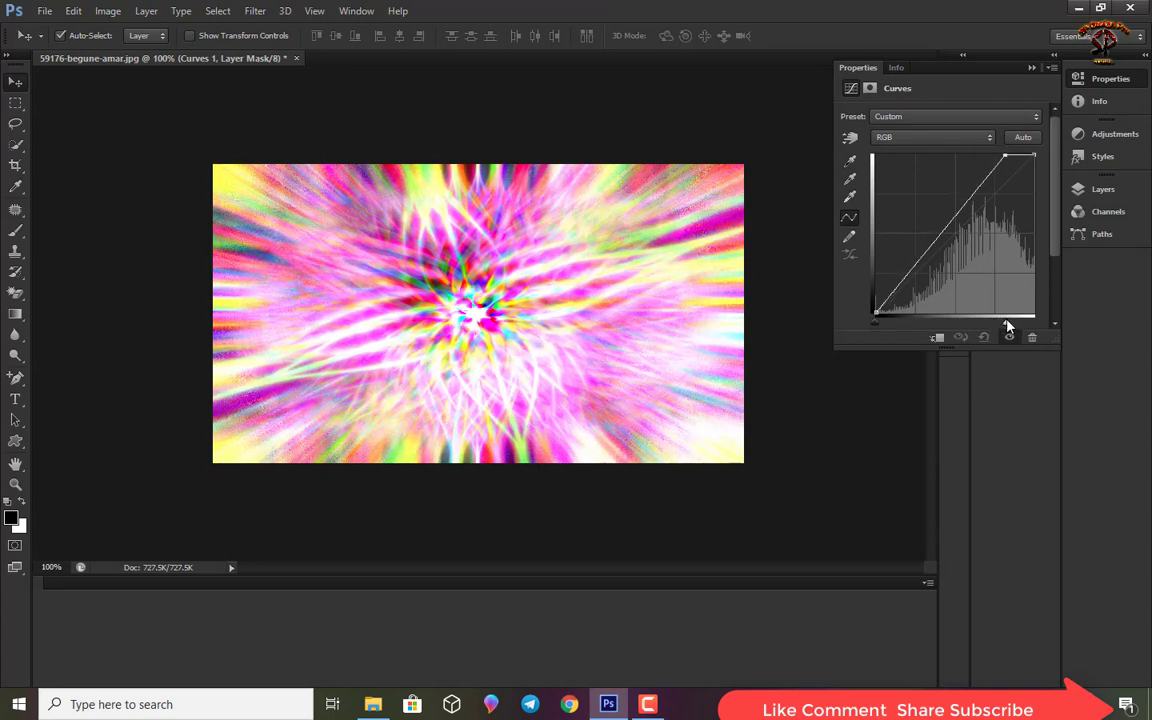
# Step: Raise the black points of the Red, Green and Blue channel curves
pyautogui.click(928, 138)
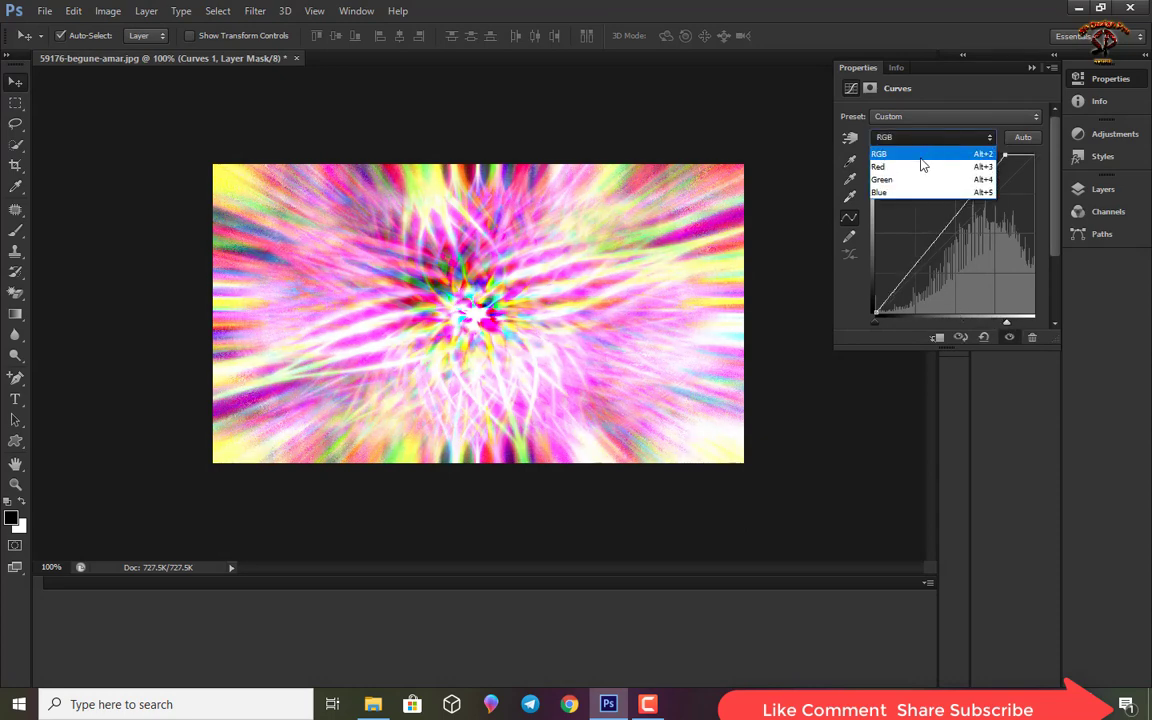
pyautogui.click(920, 168)
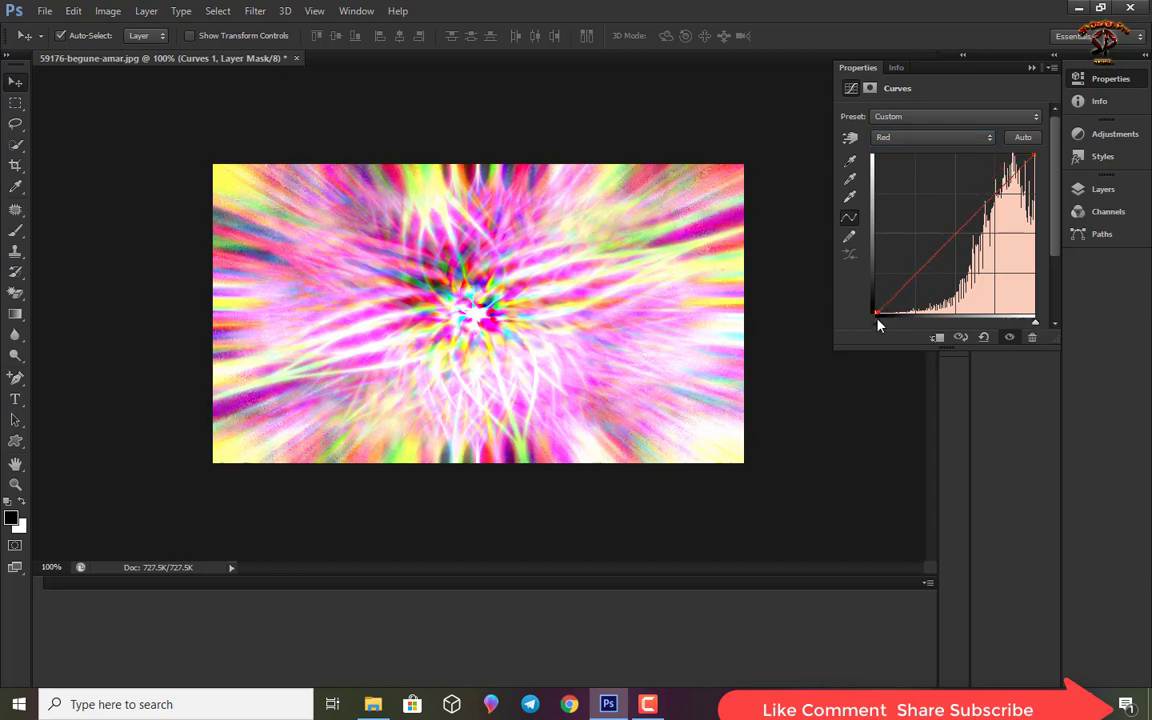
pyautogui.moveTo(877, 320); pyautogui.dragTo(930, 330)
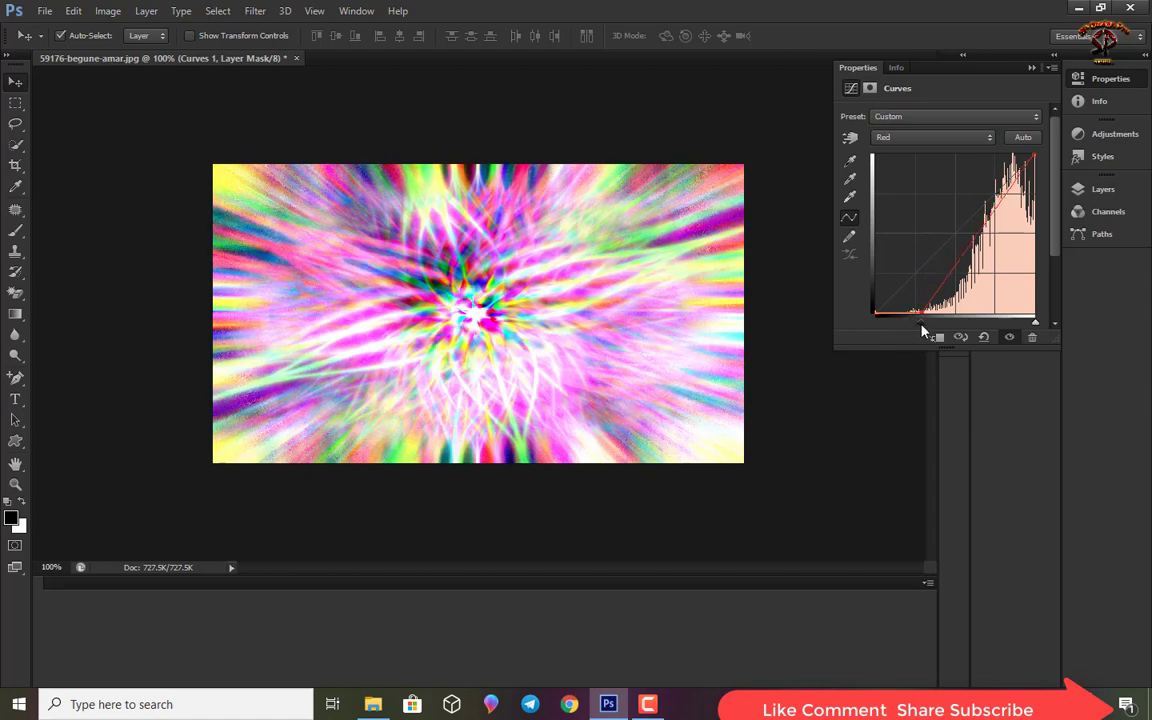
pyautogui.click(893, 137)
pyautogui.click(885, 179)
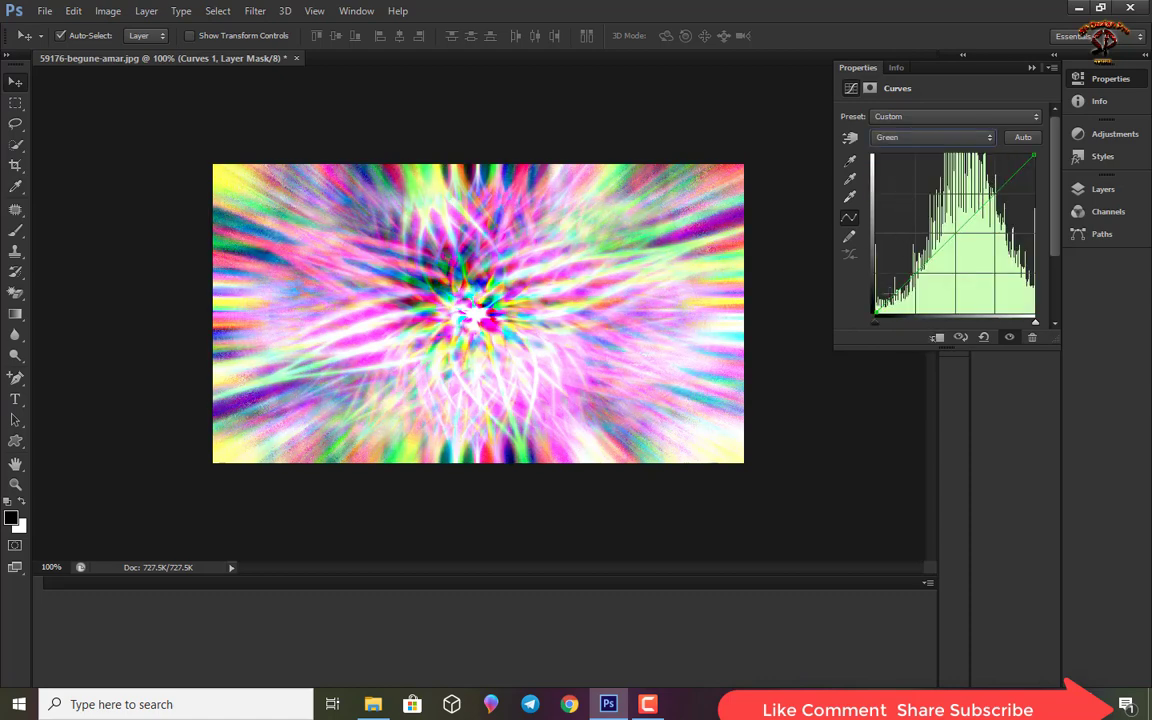
pyautogui.moveTo(876, 329); pyautogui.dragTo(925, 329)
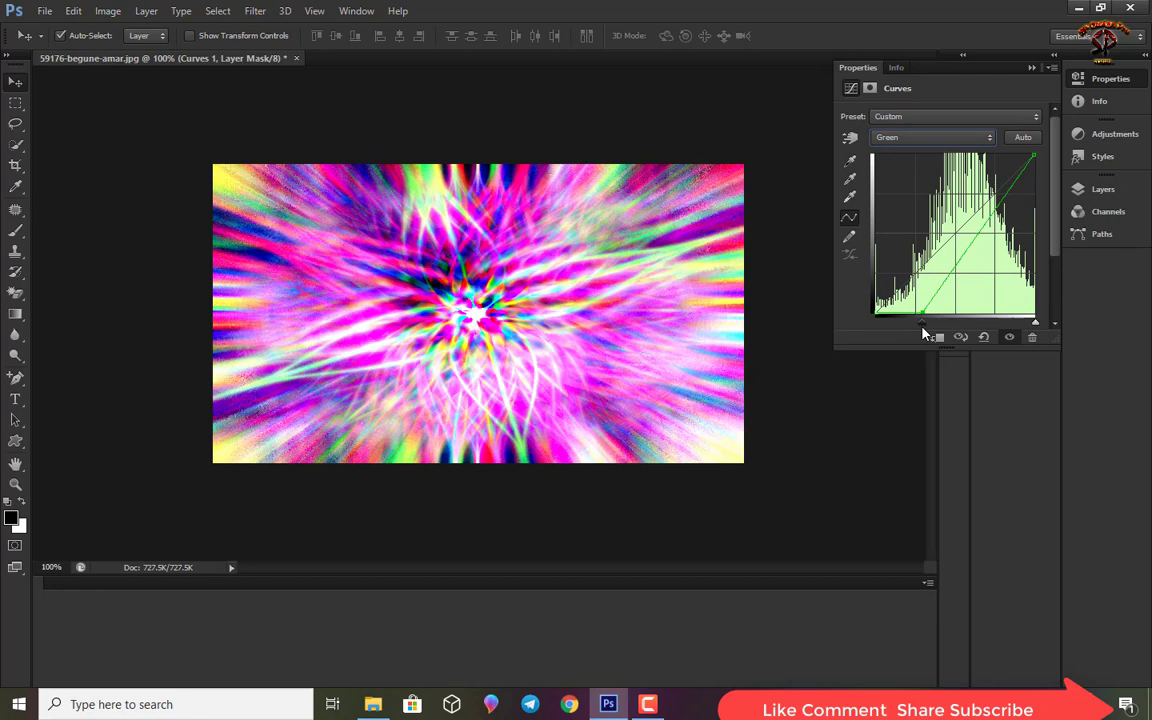
pyautogui.moveTo(924, 330); pyautogui.dragTo(916, 330)
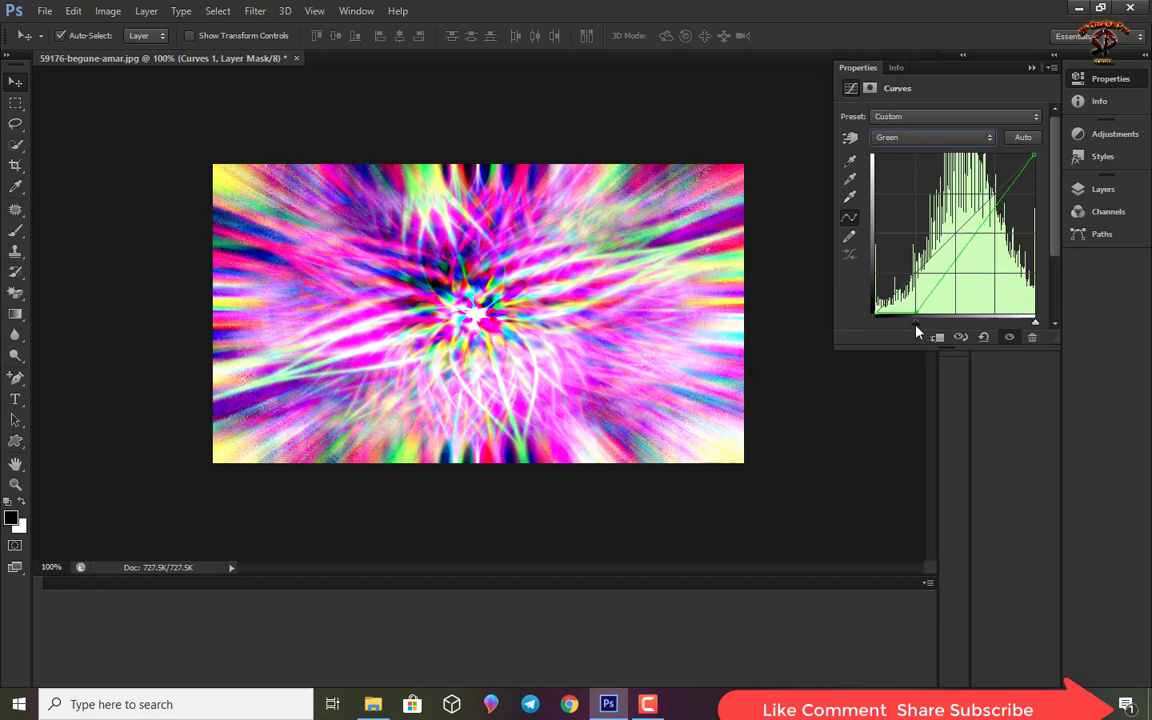
pyautogui.click(903, 141)
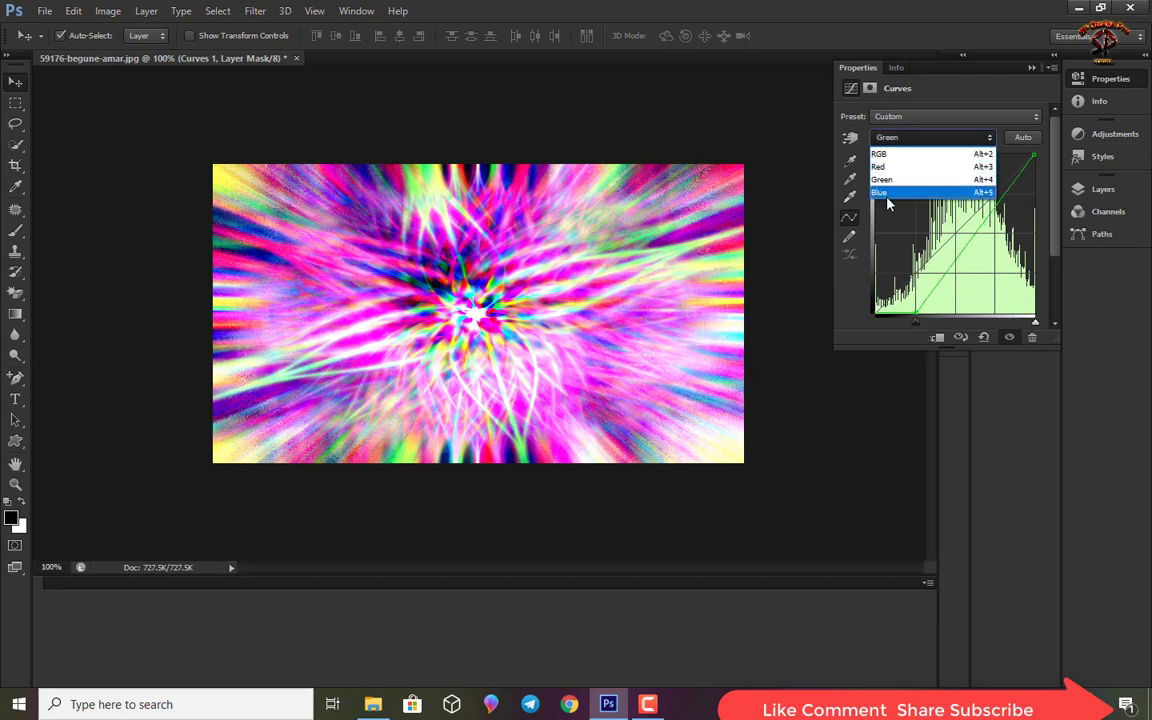
pyautogui.click(890, 187)
pyautogui.moveTo(876, 321); pyautogui.dragTo(910, 321)
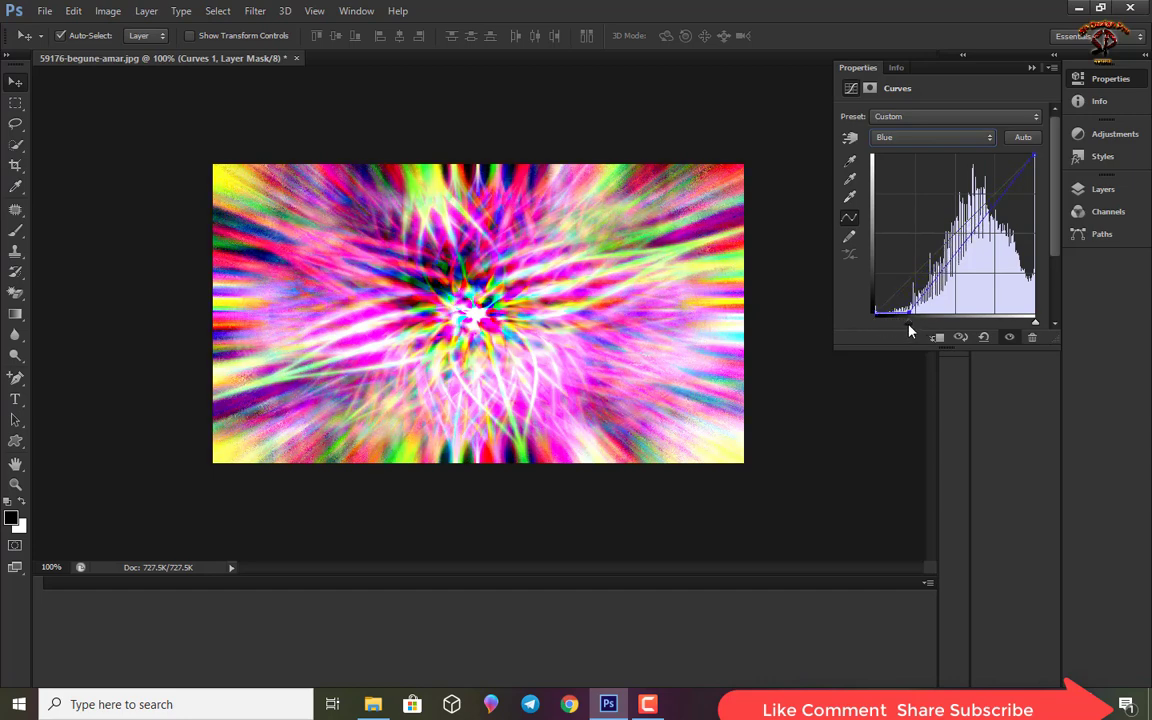
pyautogui.moveTo(908, 322); pyautogui.dragTo(910, 322)
# Step: Add a vector mask to Curves 1 beside its existing layer mask
pyautogui.click(1032, 69)
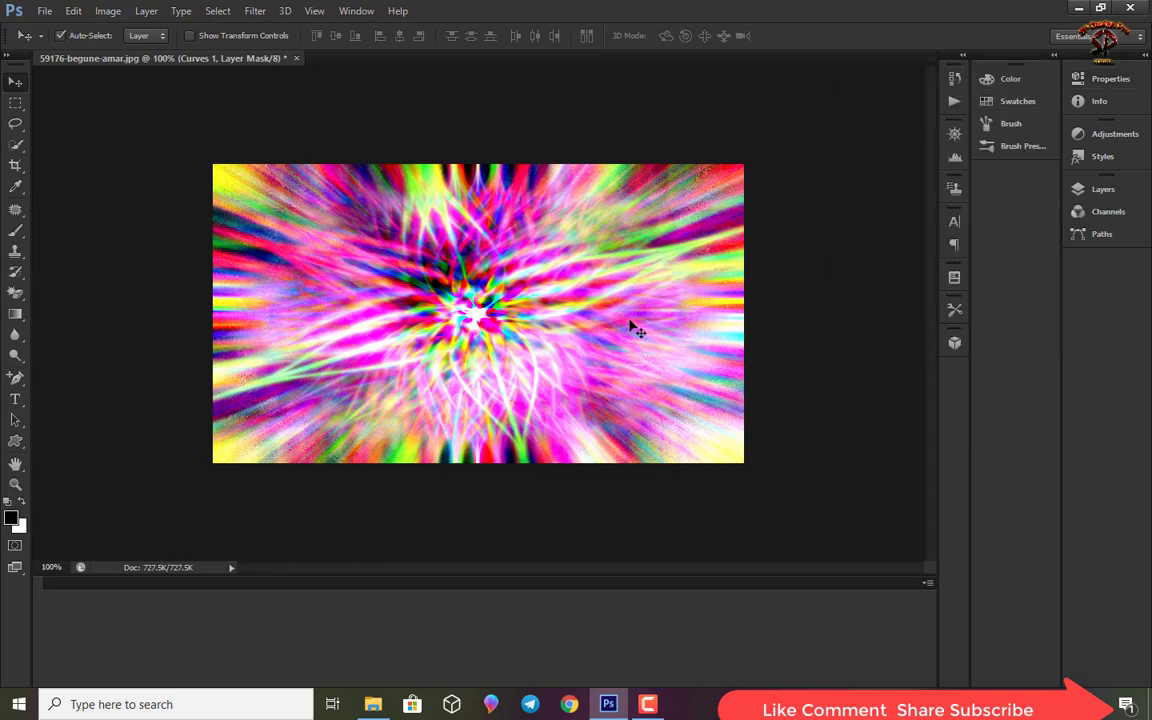
pyautogui.click(1105, 190)
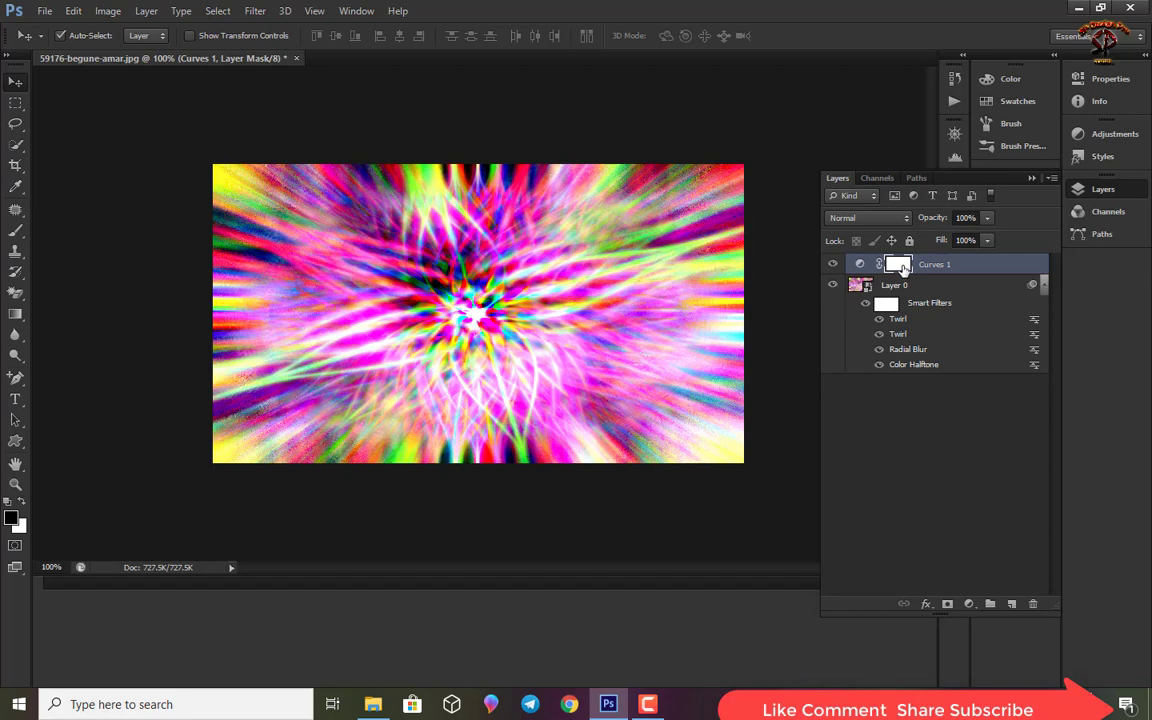
pyautogui.click(948, 605)
# Step: Paint black on the Curves 1 mask with a soft 81 px brush over the burst's upper-left
pyautogui.click(16, 229)
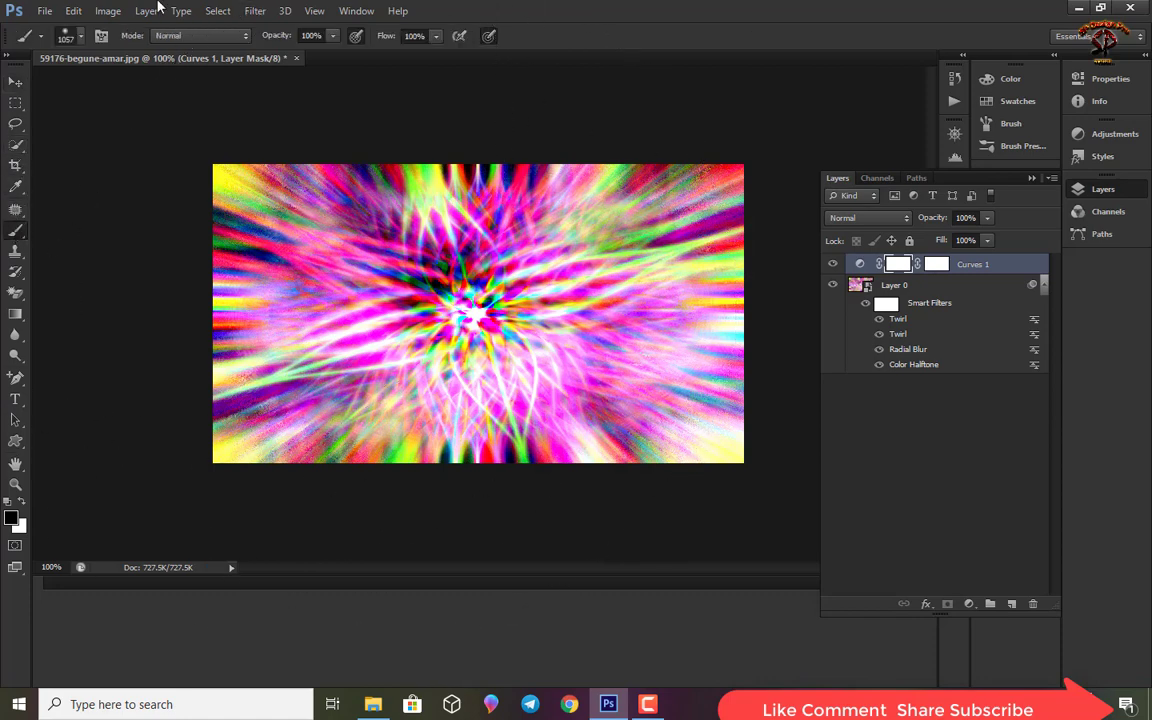
pyautogui.click(82, 40)
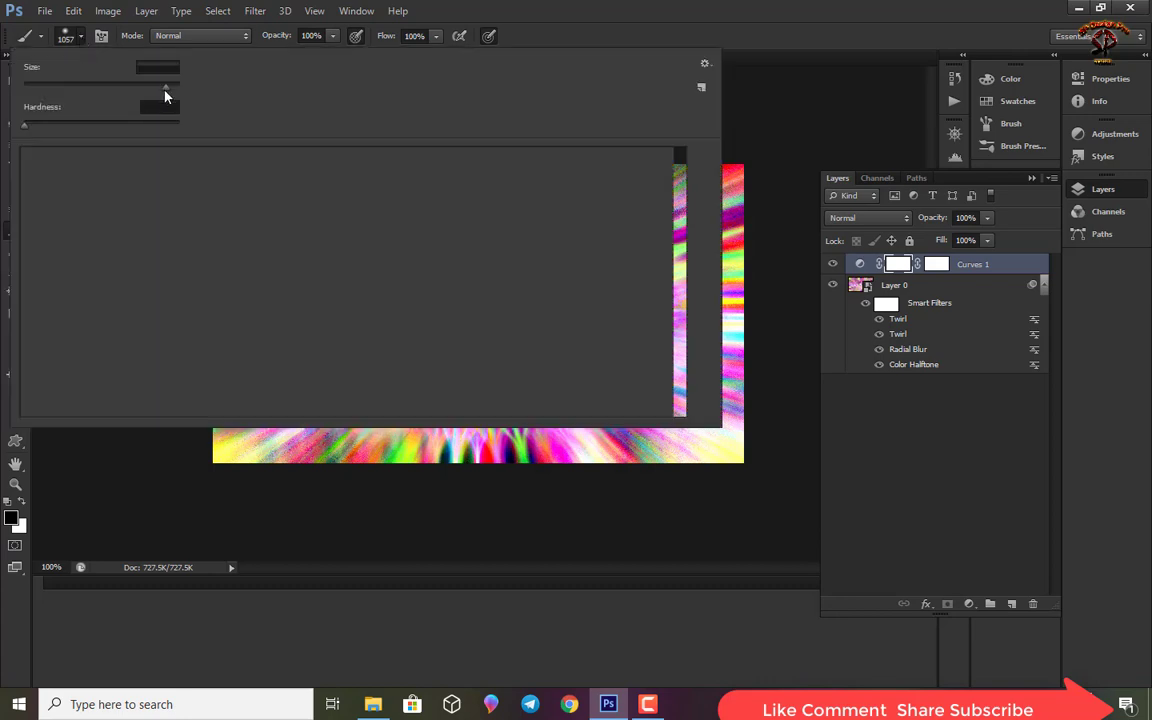
pyautogui.moveTo(116, 88); pyautogui.dragTo(90, 87)
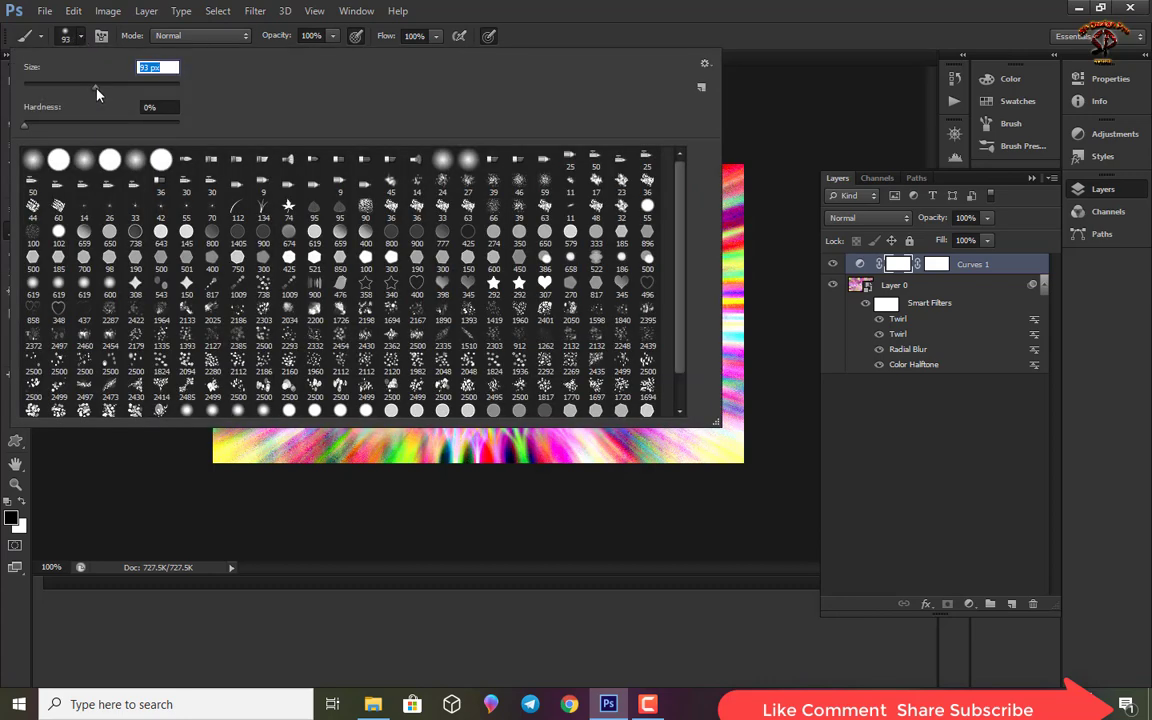
pyautogui.write('81')
pyautogui.press('Return')
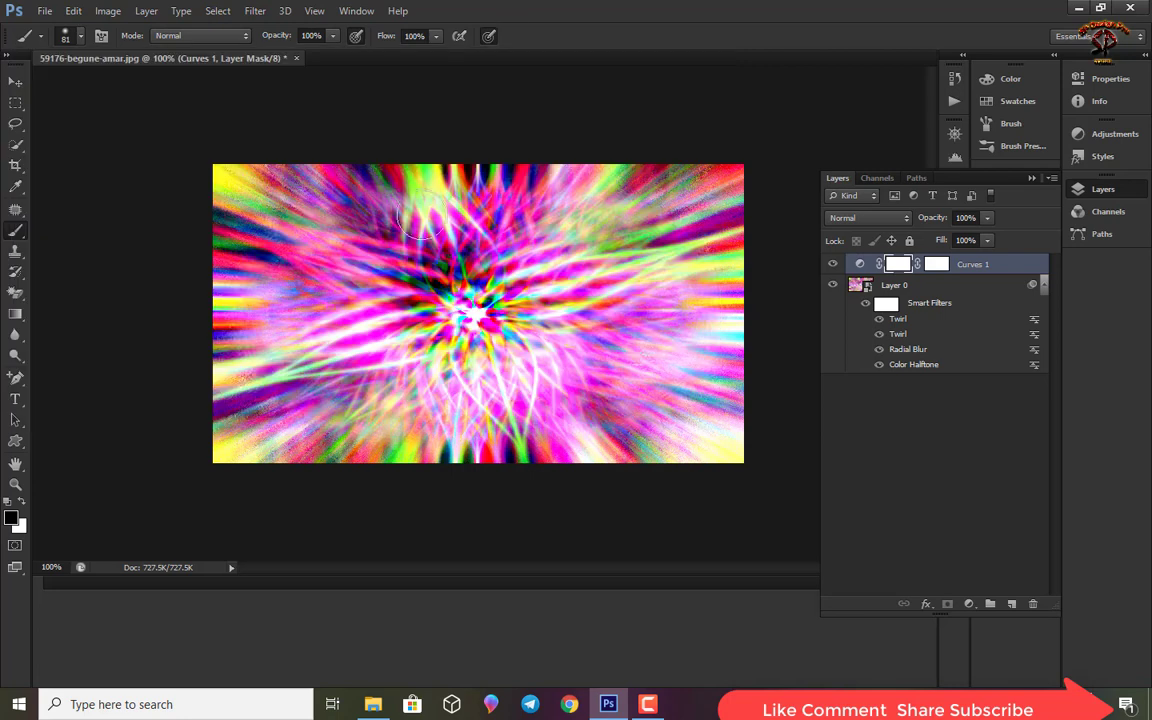
pyautogui.moveTo(387, 216)
pyautogui.mouseDown()
pyautogui.moveTo(360, 193)
pyautogui.moveTo(257, 193)
pyautogui.moveTo(401, 221)
pyautogui.moveTo(424, 206)
pyautogui.moveTo(418, 187)
pyautogui.moveTo(285, 180)
pyautogui.moveTo(327, 190)
pyautogui.moveTo(351, 249)
pyautogui.moveTo(372, 264)
pyautogui.moveTo(306, 397)
pyautogui.moveTo(362, 435)
pyautogui.moveTo(337, 368)
pyautogui.moveTo(337, 221)
pyautogui.moveTo(298, 182)
pyautogui.moveTo(265, 249)
pyautogui.moveTo(278, 198)
pyautogui.moveTo(270, 177)
pyautogui.moveTo(341, 177)
pyautogui.moveTo(347, 417)
pyautogui.moveTo(391, 461)
pyautogui.moveTo(391, 180)
pyautogui.moveTo(360, 198)
pyautogui.moveTo(352, 226)
pyautogui.moveTo(315, 180)
pyautogui.moveTo(303, 185)
pyautogui.moveTo(292, 296)
pyautogui.moveTo(314, 378)
pyautogui.moveTo(368, 419)
pyautogui.moveTo(368, 442)
pyautogui.moveTo(352, 444)
pyautogui.moveTo(319, 237)
pyautogui.moveTo(291, 185)
pyautogui.moveTo(375, 184)
pyautogui.mouseUp()
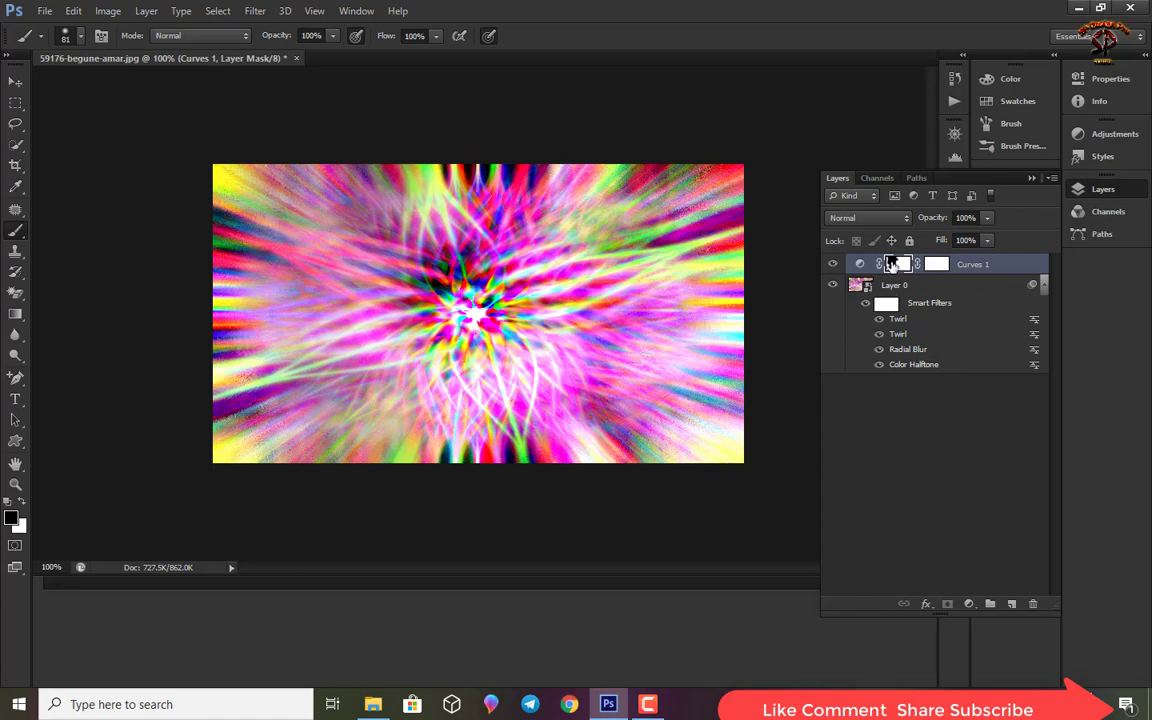
# Step: Open the Unti1 portrait from the attachments folder
pyautogui.click(44, 12)
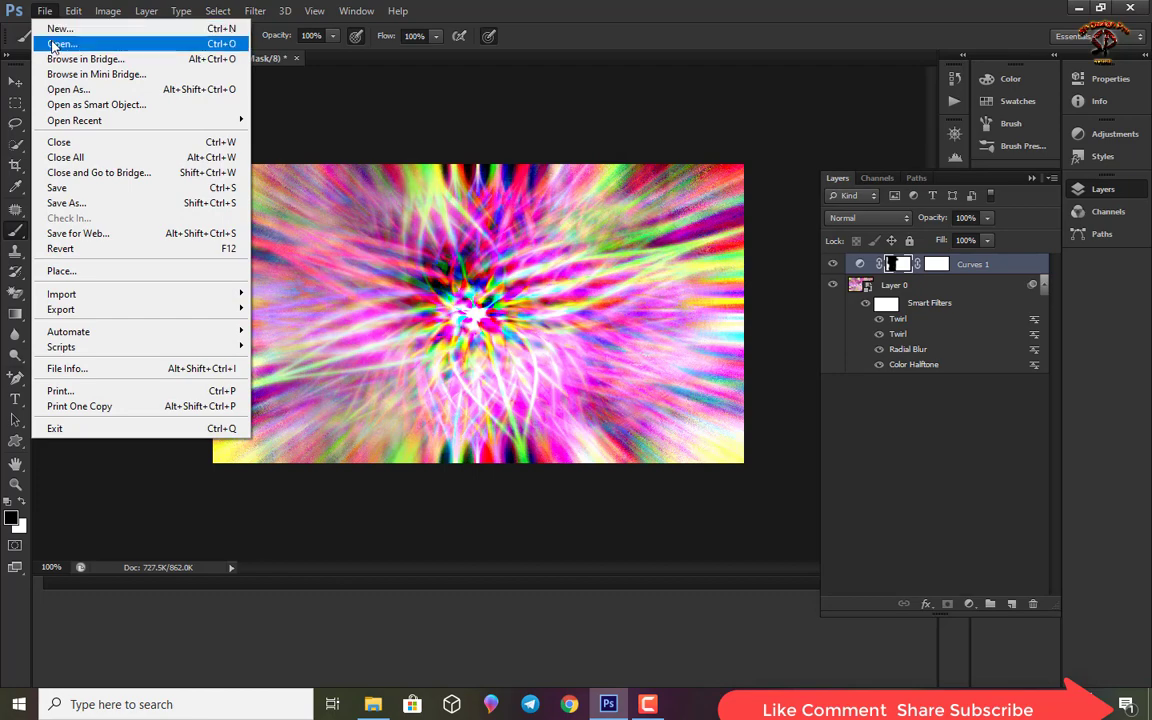
pyautogui.click(55, 44)
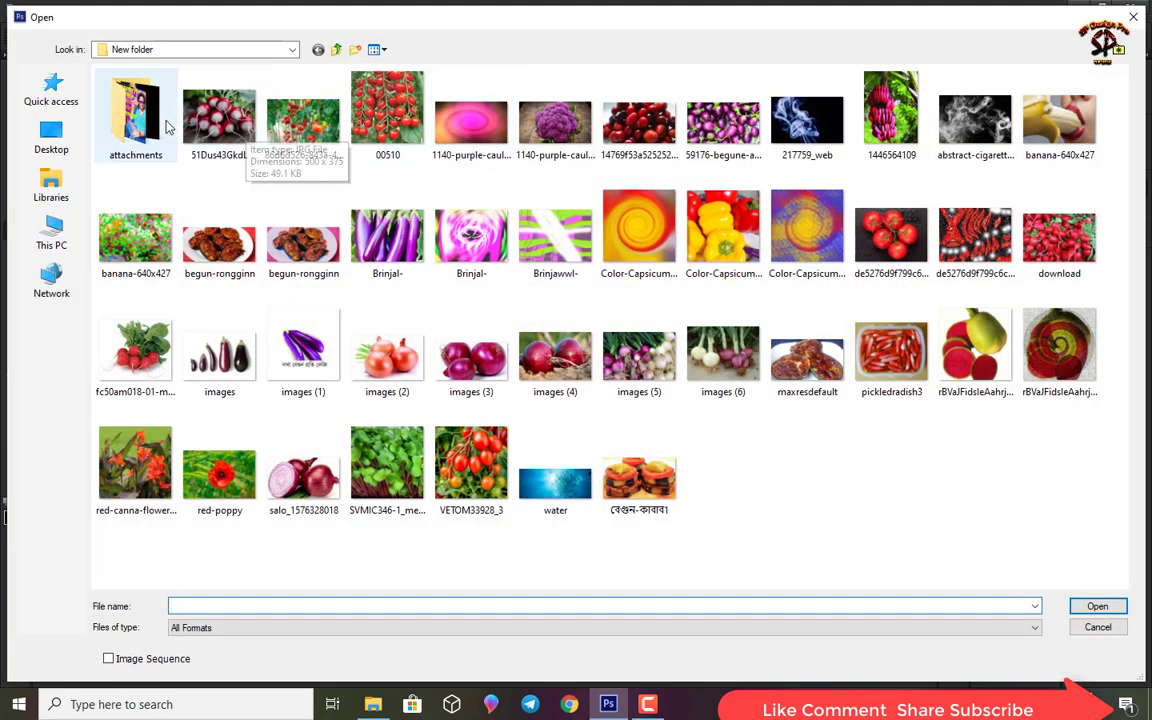
pyautogui.doubleClick(145, 112)
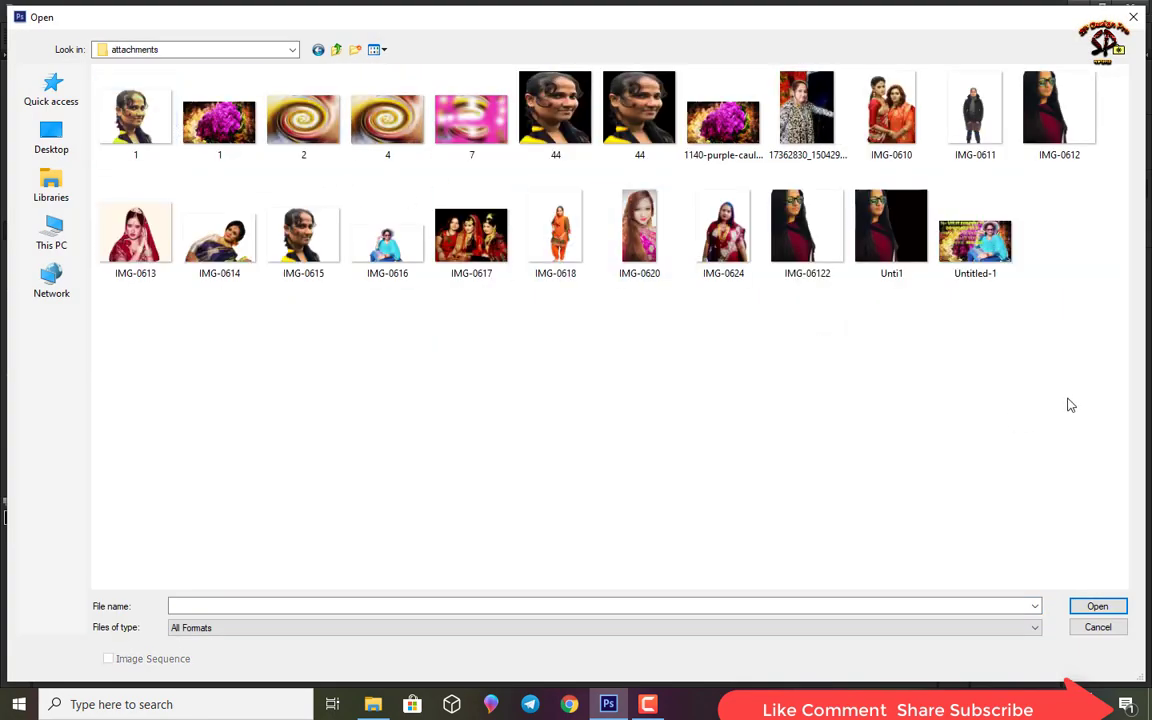
pyautogui.click(890, 227)
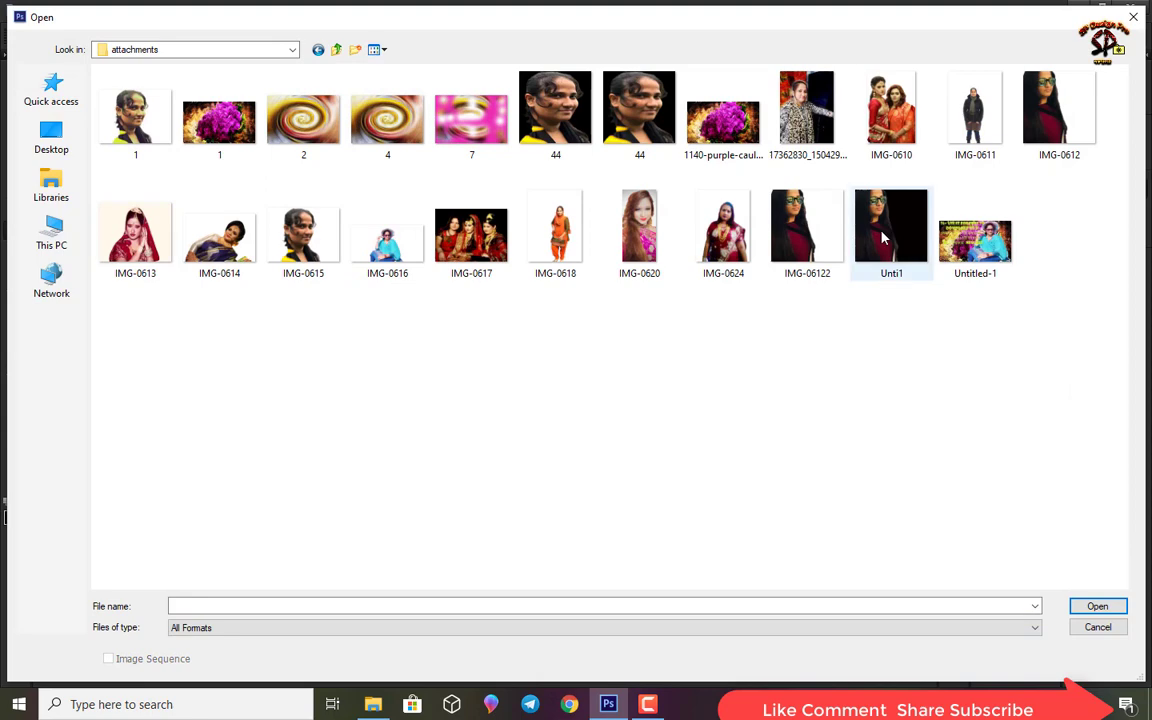
pyautogui.click(1099, 606)
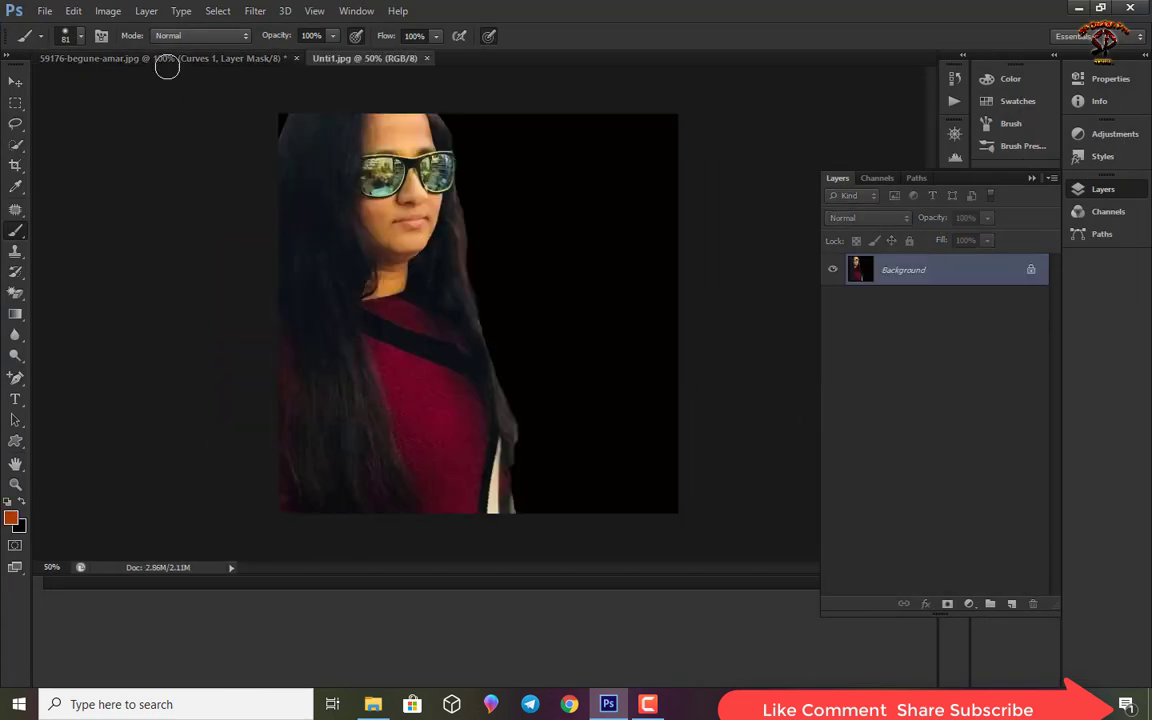
# Step: Drag the twirl-burst layer into the Unti1.jpg portrait and position it over the face
pyautogui.click(16, 80)
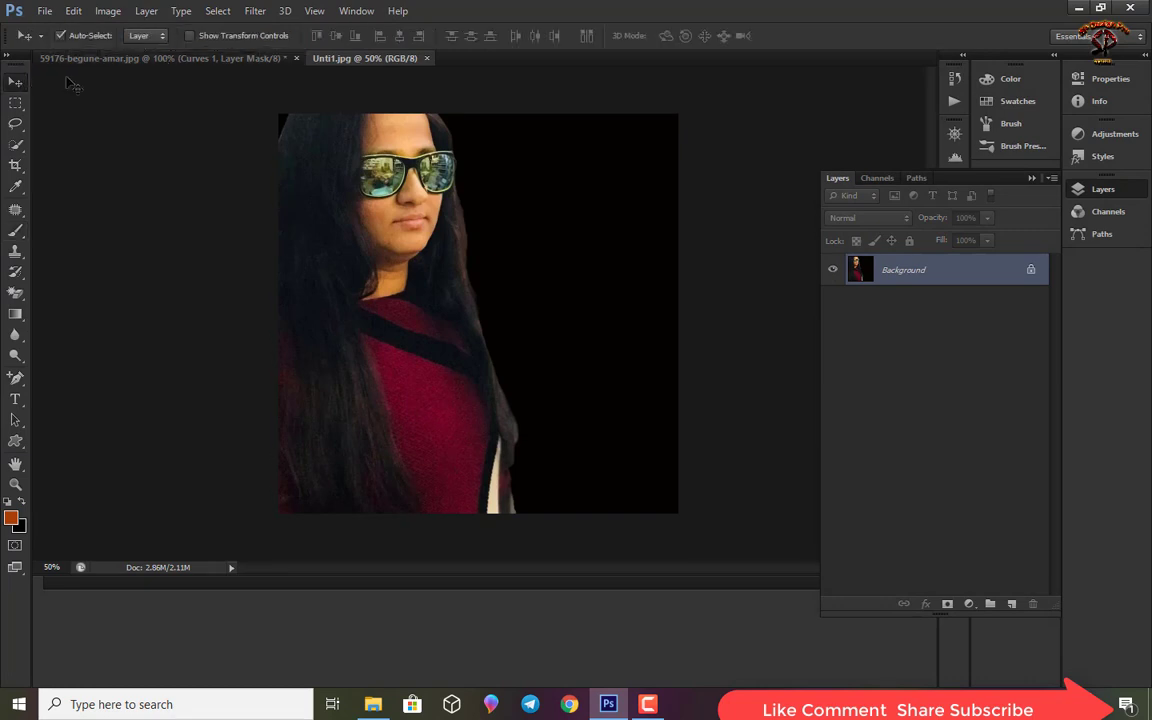
pyautogui.click(142, 58)
pyautogui.moveTo(519, 337); pyautogui.dragTo(384, 66)
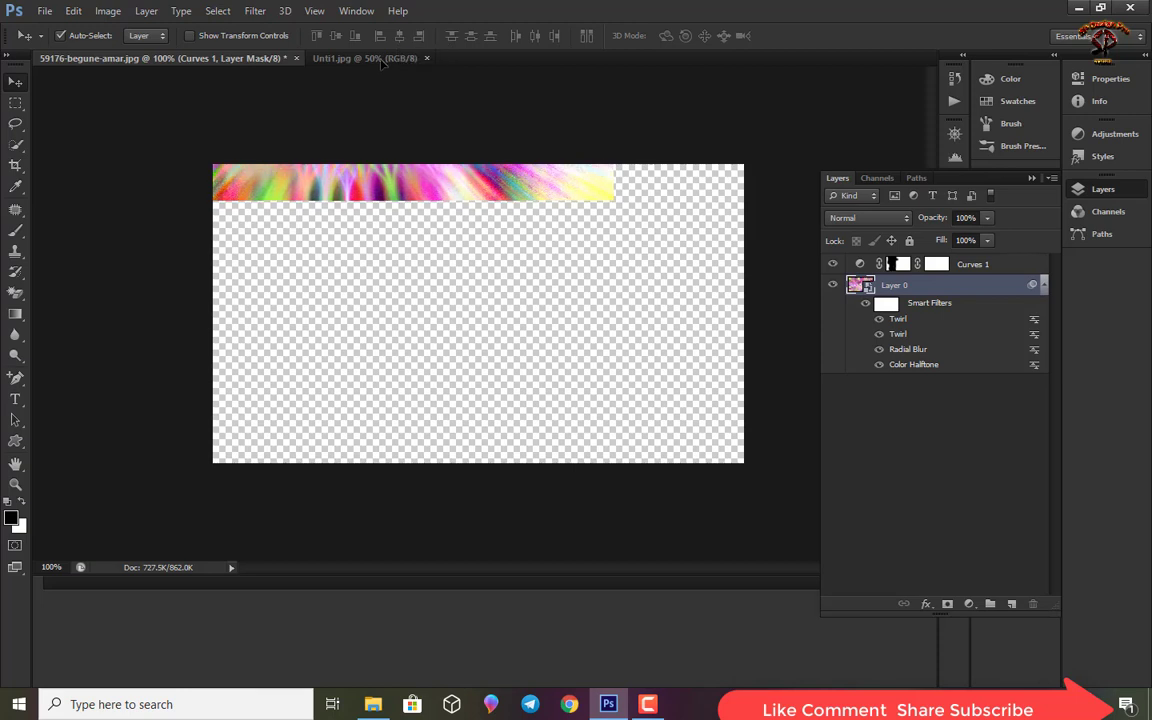
pyautogui.moveTo(384, 67); pyautogui.dragTo(455, 266)
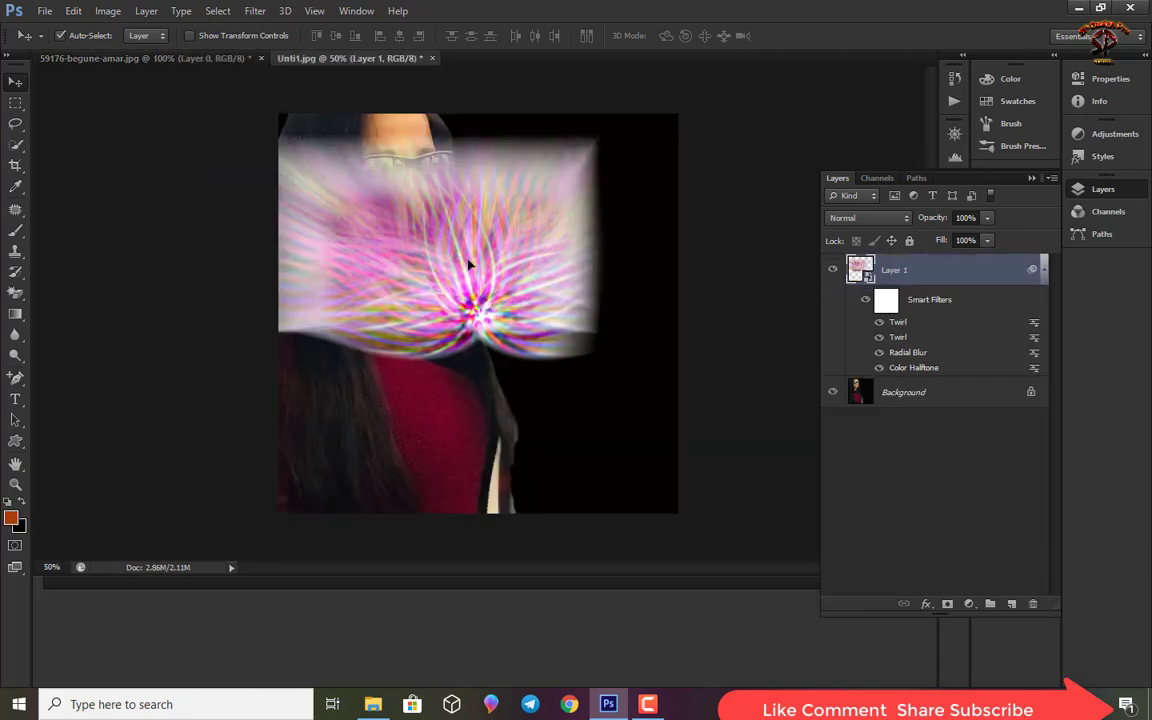
pyautogui.moveTo(470, 260); pyautogui.dragTo(481, 298)
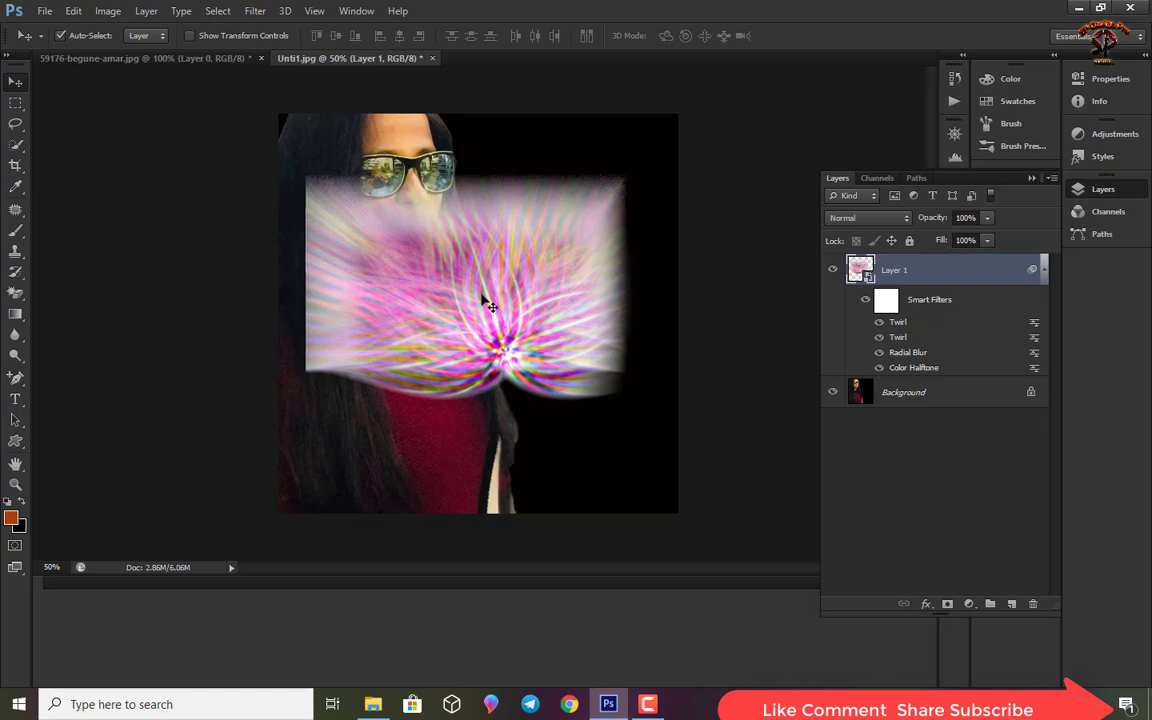
# Step: Free-transform Layer 1, past the smart-filter warning, stretching it to every canvas edge
pyautogui.hotkey('ctrl', 't')
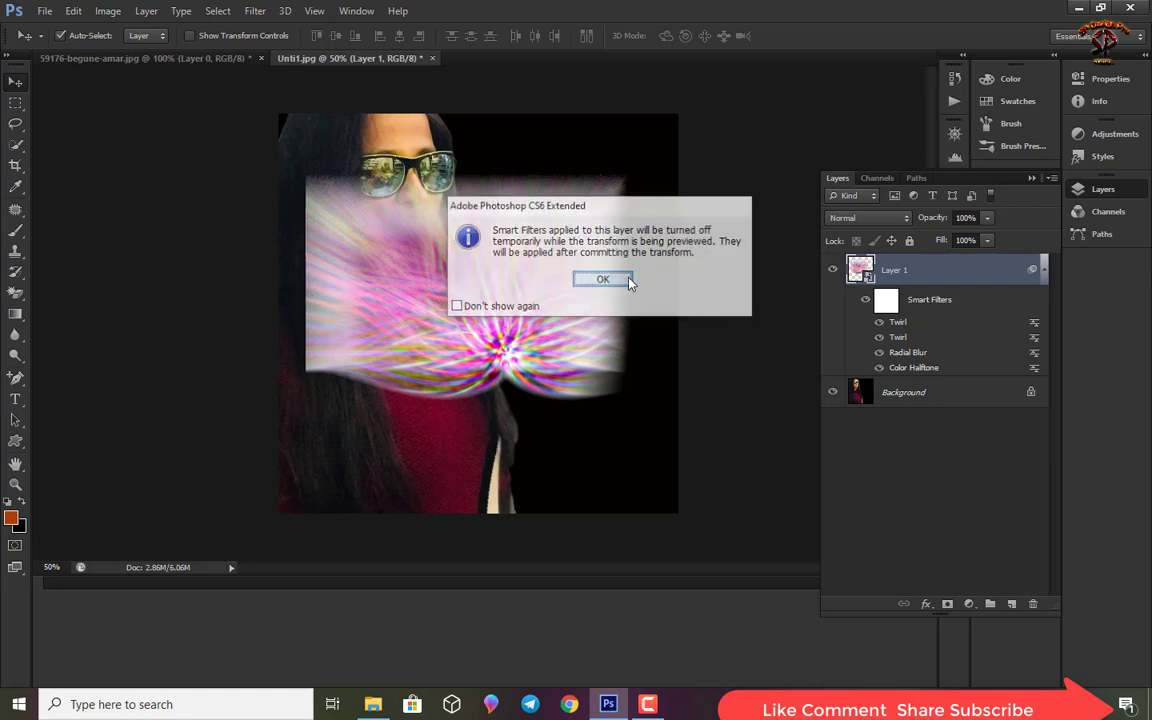
pyautogui.click(625, 280)
pyautogui.moveTo(596, 216); pyautogui.dragTo(657, 114)
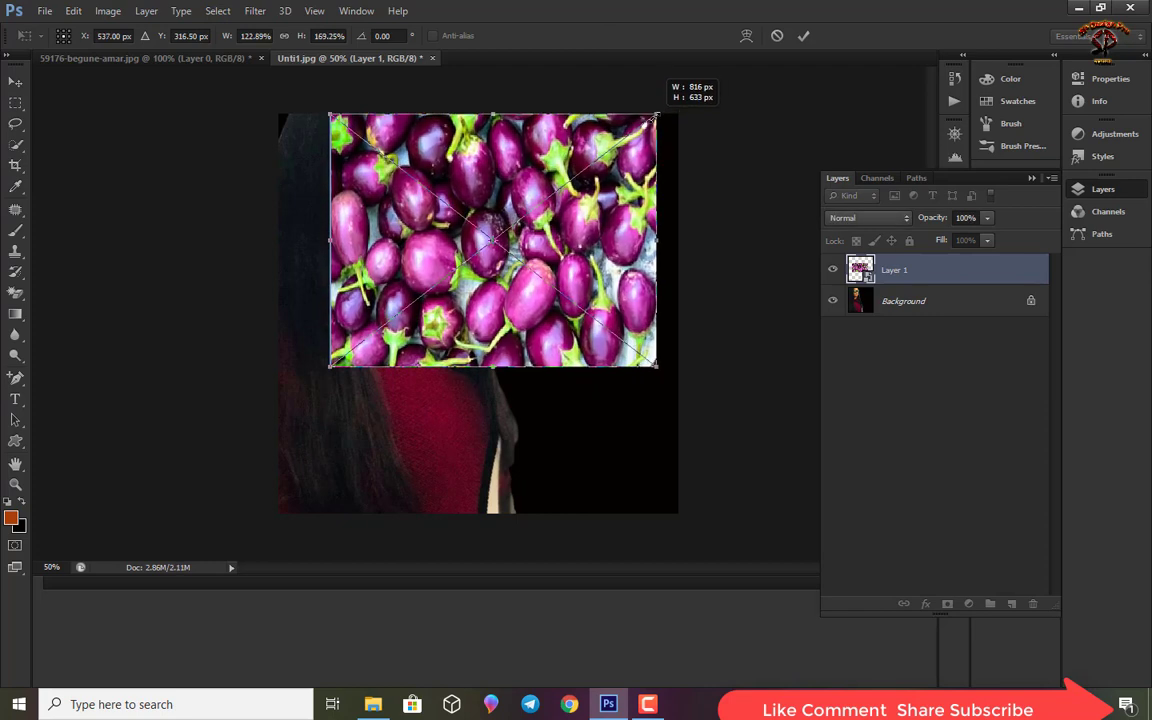
pyautogui.moveTo(330, 366); pyautogui.dragTo(281, 512)
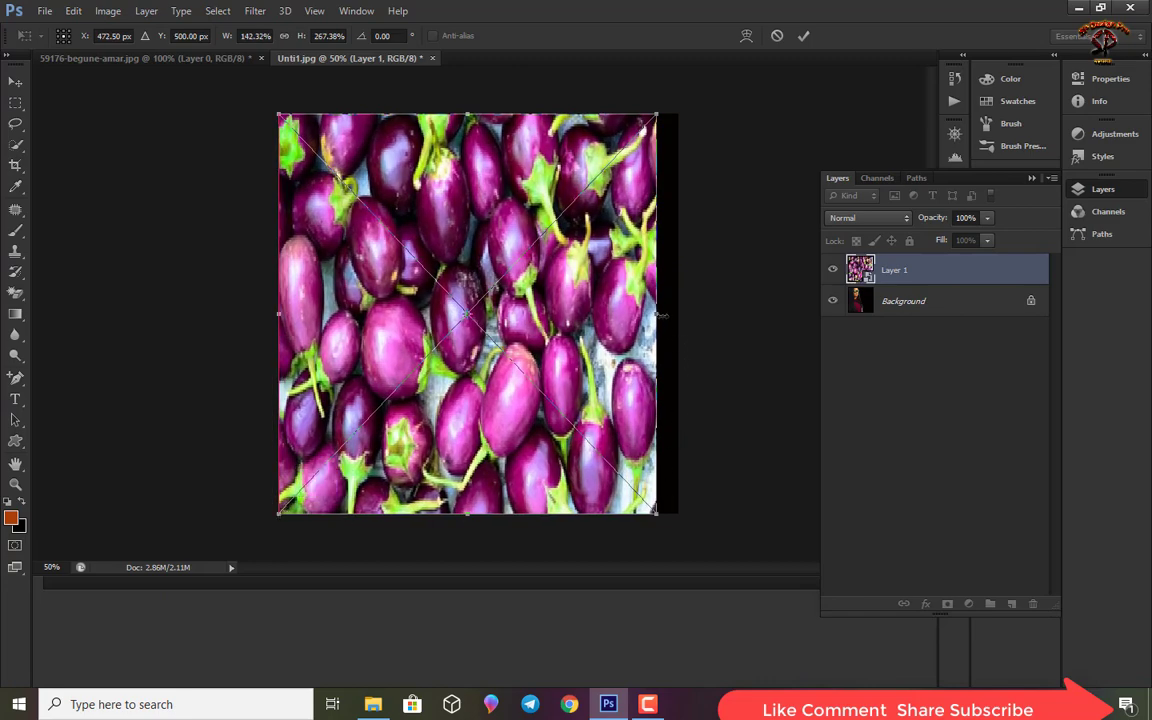
pyautogui.moveTo(657, 313); pyautogui.dragTo(673, 313)
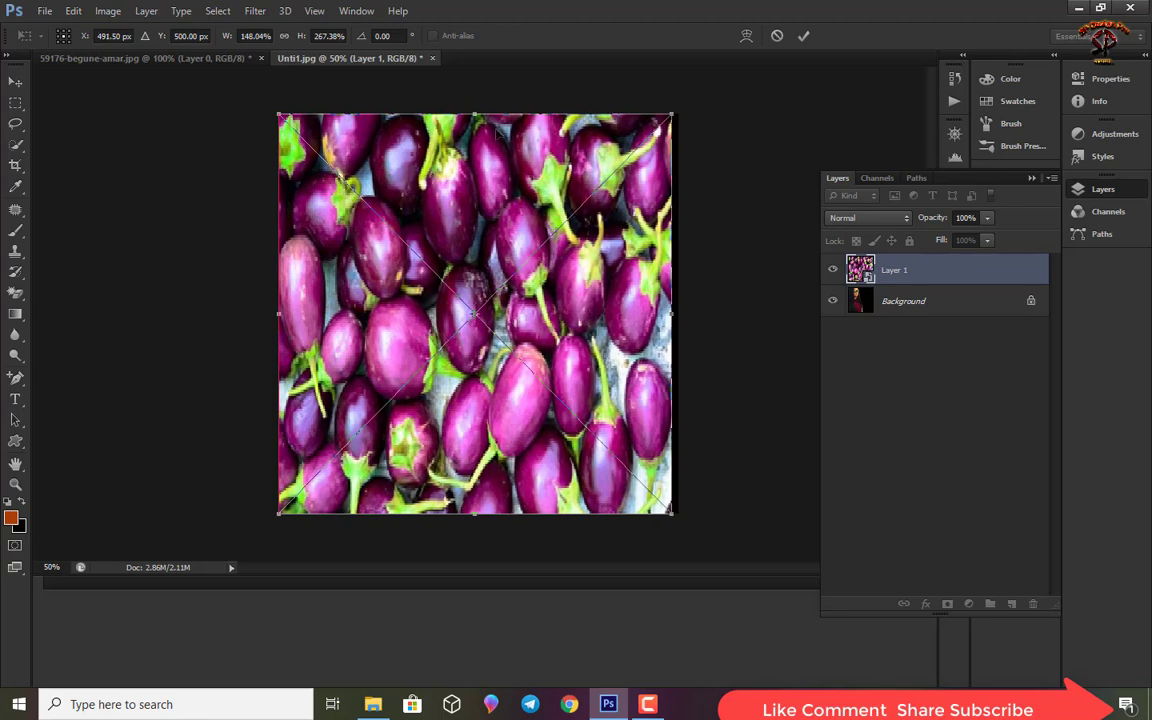
pyautogui.moveTo(474, 113); pyautogui.dragTo(474, 103)
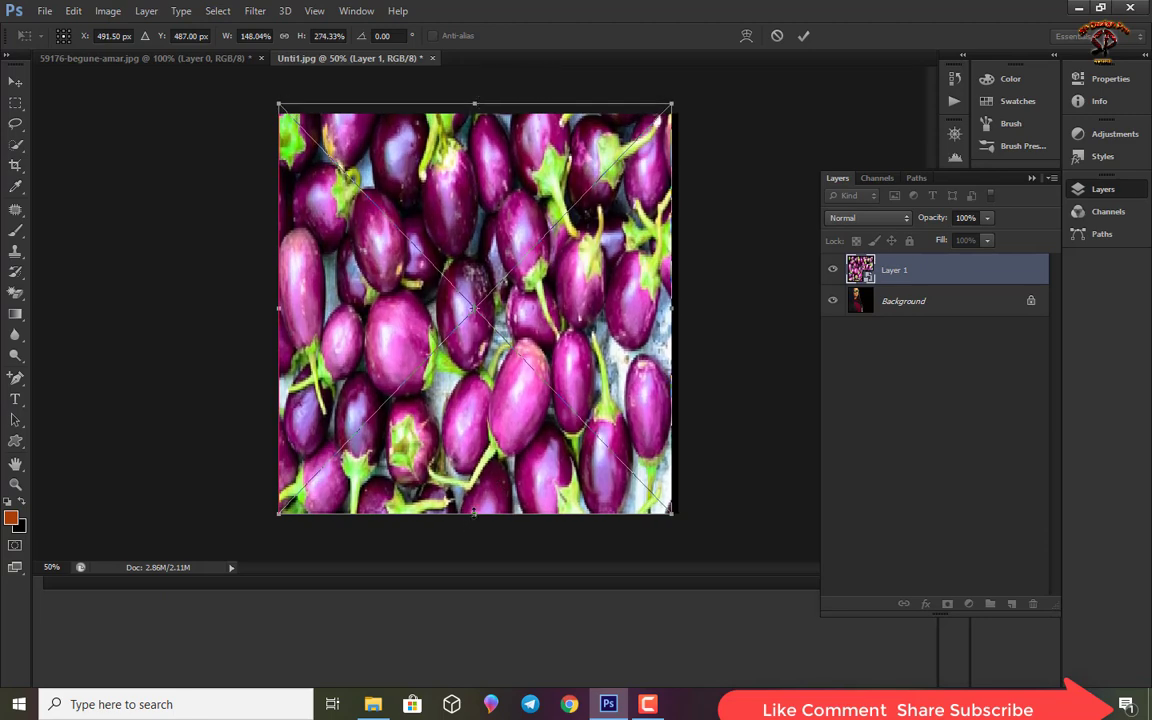
pyautogui.moveTo(474, 518); pyautogui.dragTo(474, 521)
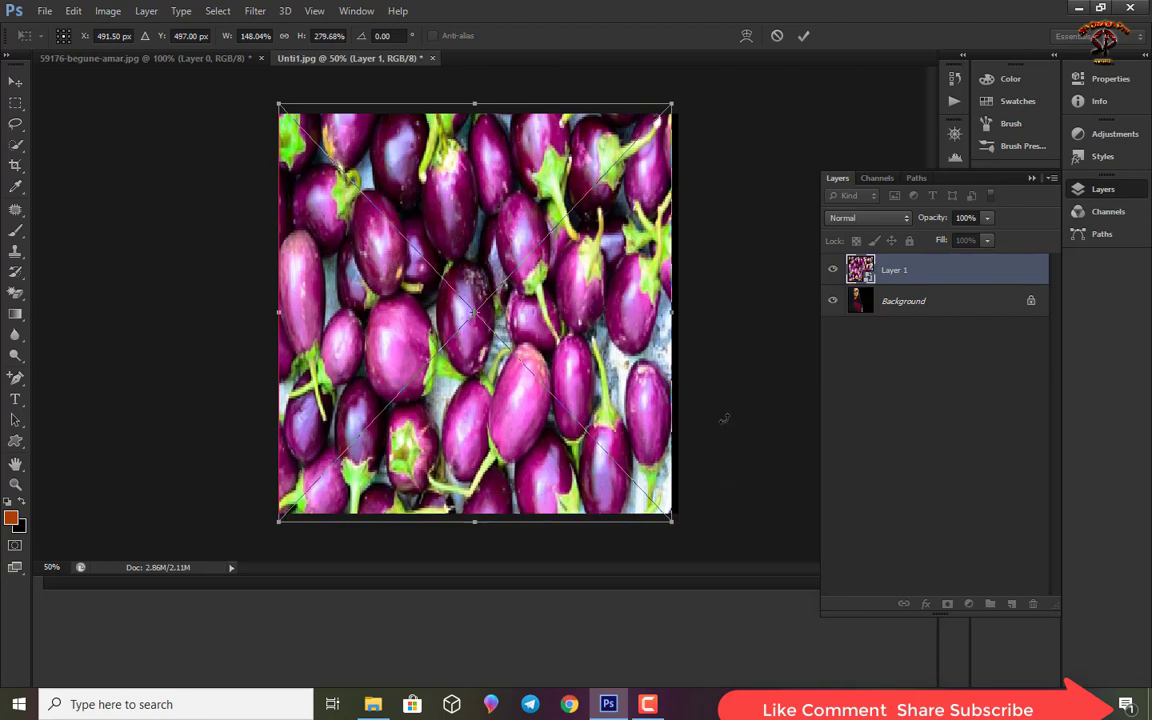
pyautogui.moveTo(670, 313); pyautogui.dragTo(678, 312)
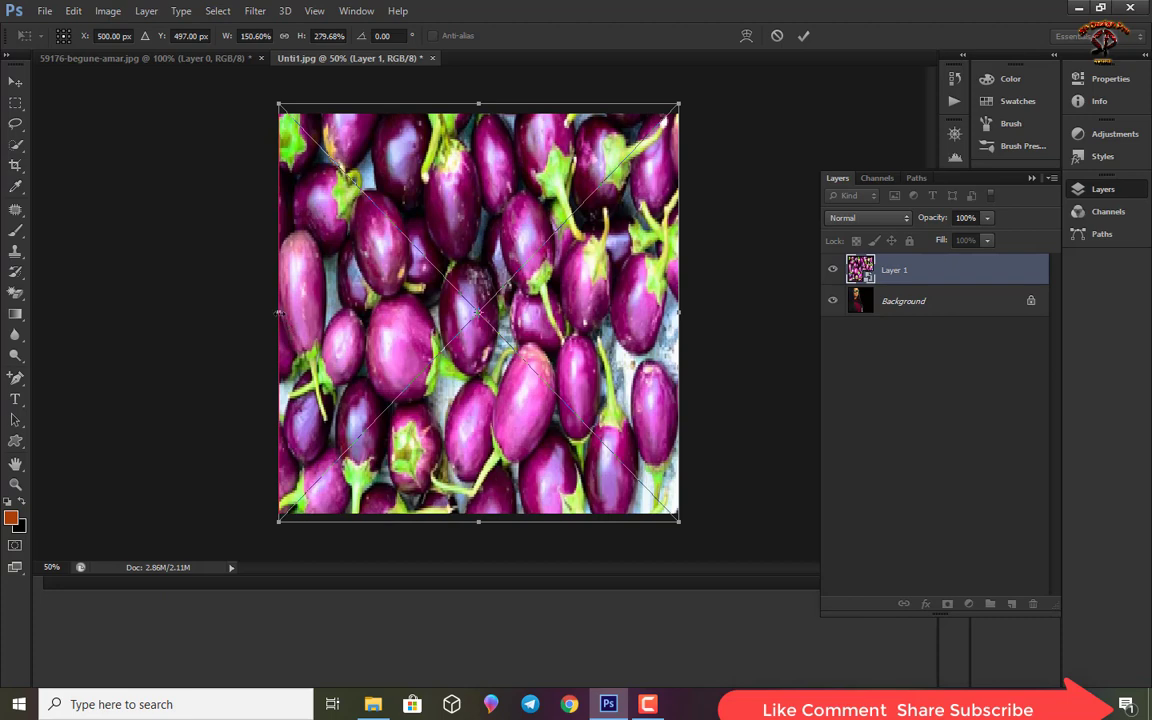
pyautogui.moveTo(278, 313); pyautogui.dragTo(264, 312)
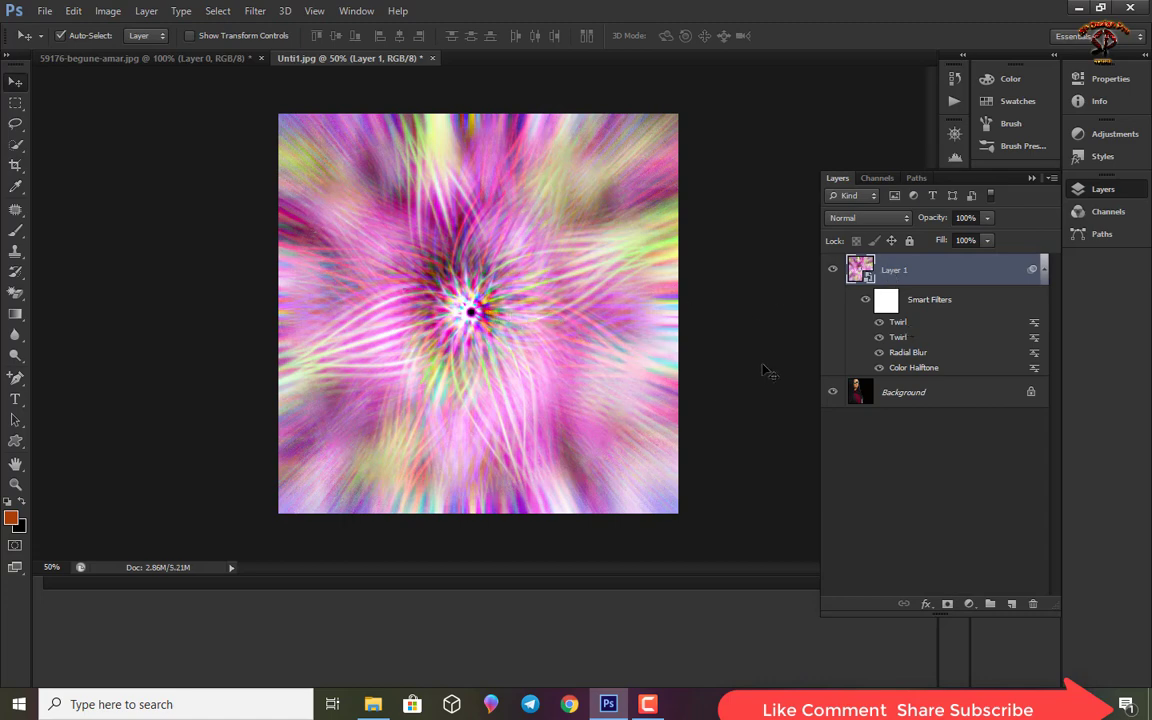
# Step: Add a layer mask to Layer 1 and brush out the burst over the face, hair and red dress
pyautogui.click(947, 604)
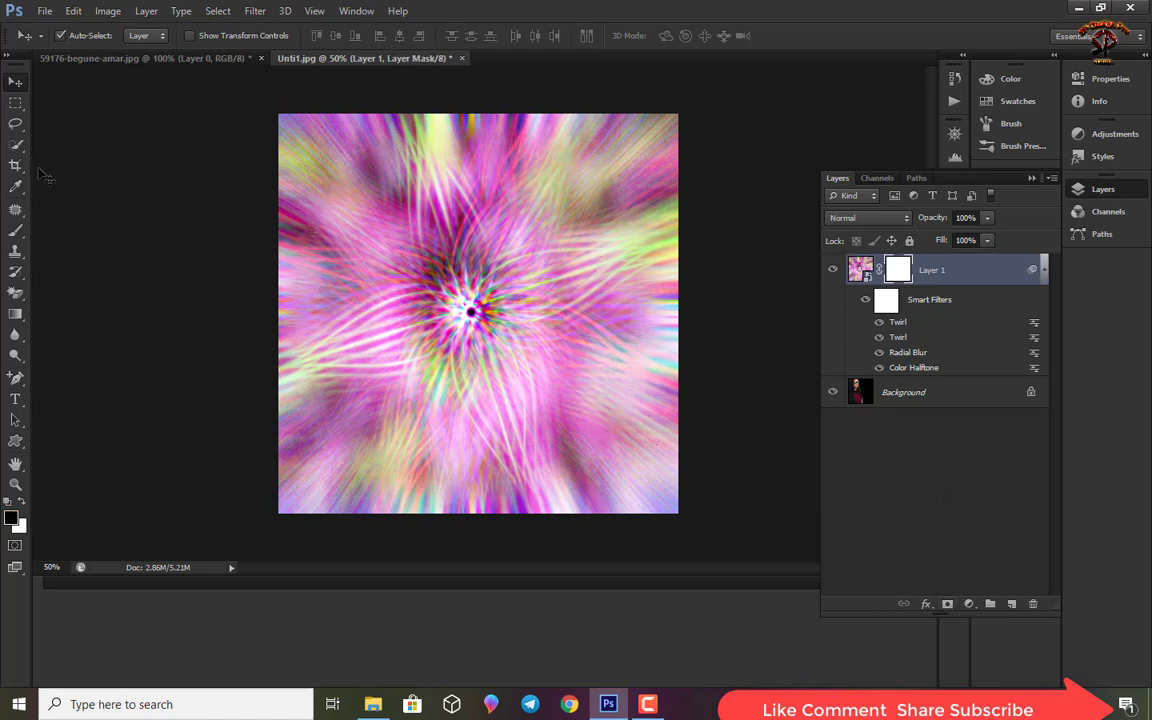
pyautogui.click(16, 230)
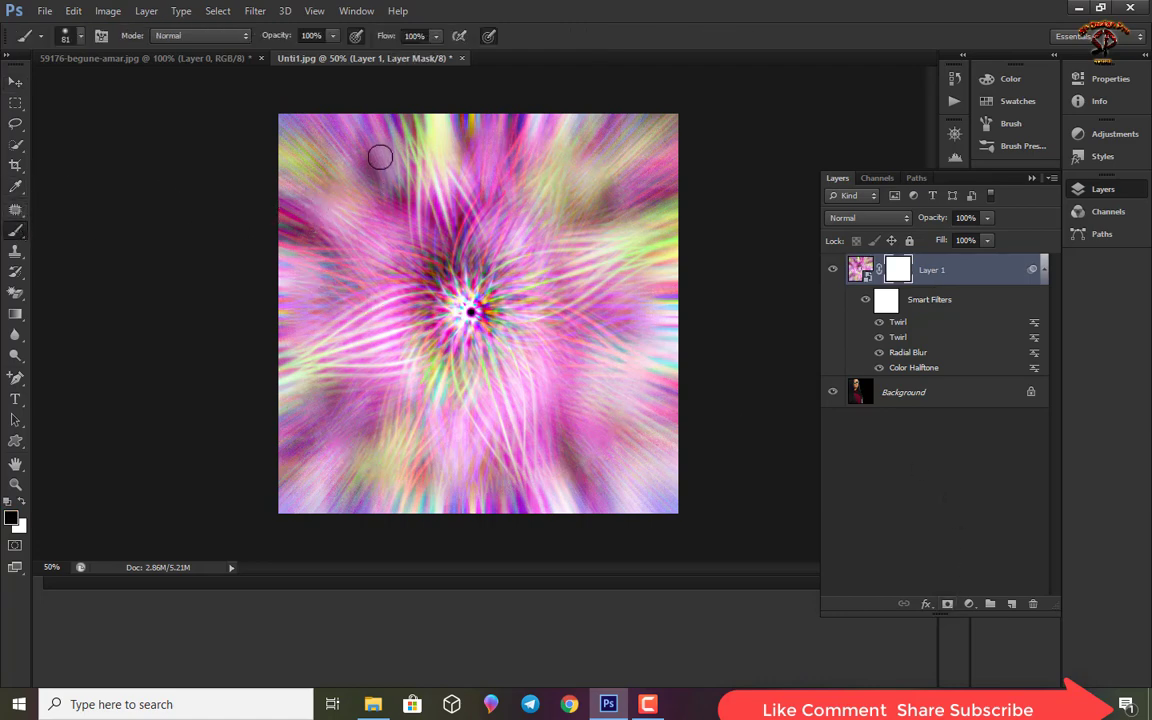
pyautogui.moveTo(380, 157)
pyautogui.mouseDown()
pyautogui.moveTo(342, 150)
pyautogui.moveTo(416, 175)
pyautogui.moveTo(431, 219)
pyautogui.moveTo(370, 215)
pyautogui.moveTo(370, 200)
pyautogui.moveTo(378, 282)
pyautogui.moveTo(345, 160)
pyautogui.moveTo(318, 148)
pyautogui.moveTo(342, 188)
pyautogui.moveTo(357, 177)
pyautogui.moveTo(318, 250)
pyautogui.moveTo(404, 357)
pyautogui.moveTo(420, 268)
pyautogui.moveTo(395, 285)
pyautogui.moveTo(390, 215)
pyautogui.moveTo(435, 275)
pyautogui.moveTo(410, 262)
pyautogui.moveTo(478, 300)
pyautogui.moveTo(481, 360)
pyautogui.moveTo(468, 392)
pyautogui.mouseUp()
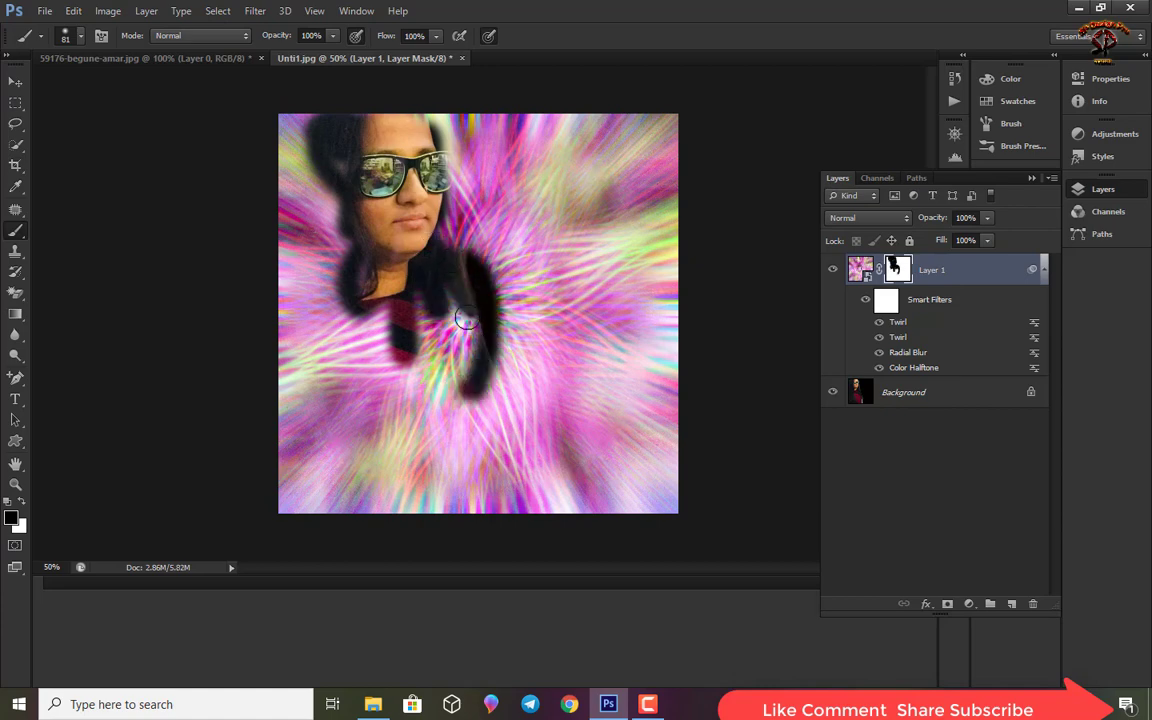
pyautogui.moveTo(465, 318)
pyautogui.mouseDown()
pyautogui.moveTo(445, 450)
pyautogui.moveTo(420, 500)
pyautogui.moveTo(430, 330)
pyautogui.moveTo(462, 381)
pyautogui.moveTo(424, 496)
pyautogui.moveTo(340, 460)
pyautogui.moveTo(437, 309)
pyautogui.moveTo(446, 316)
pyautogui.mouseUp()
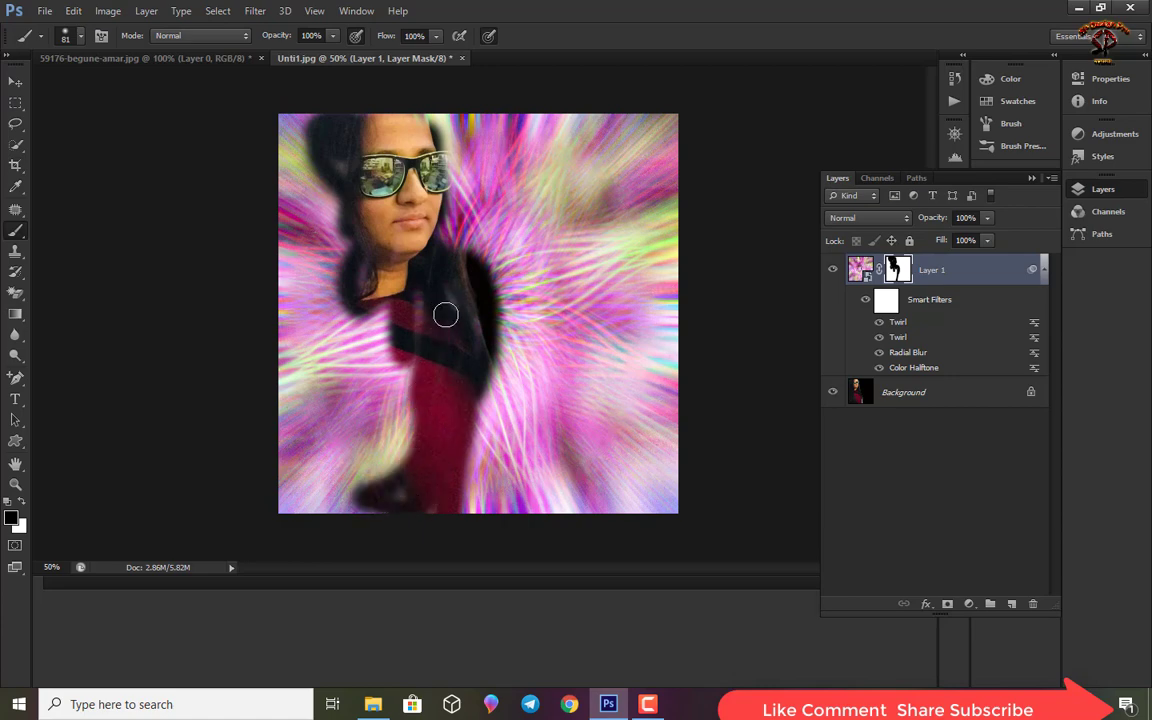
pyautogui.moveTo(458, 265)
pyautogui.mouseDown()
pyautogui.moveTo(477, 503)
pyautogui.moveTo(490, 380)
pyautogui.moveTo(512, 512)
pyautogui.moveTo(483, 449)
pyautogui.mouseUp()
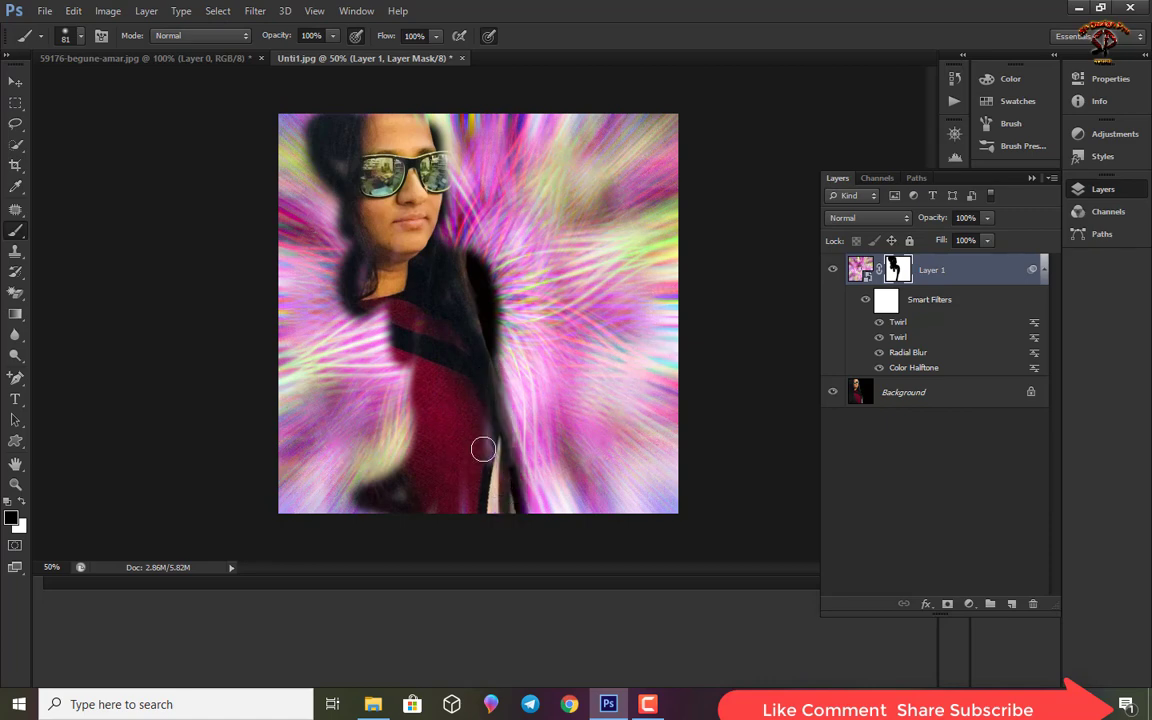
pyautogui.moveTo(339, 358)
pyautogui.mouseDown()
pyautogui.moveTo(424, 368)
pyautogui.moveTo(389, 487)
pyautogui.mouseUp()
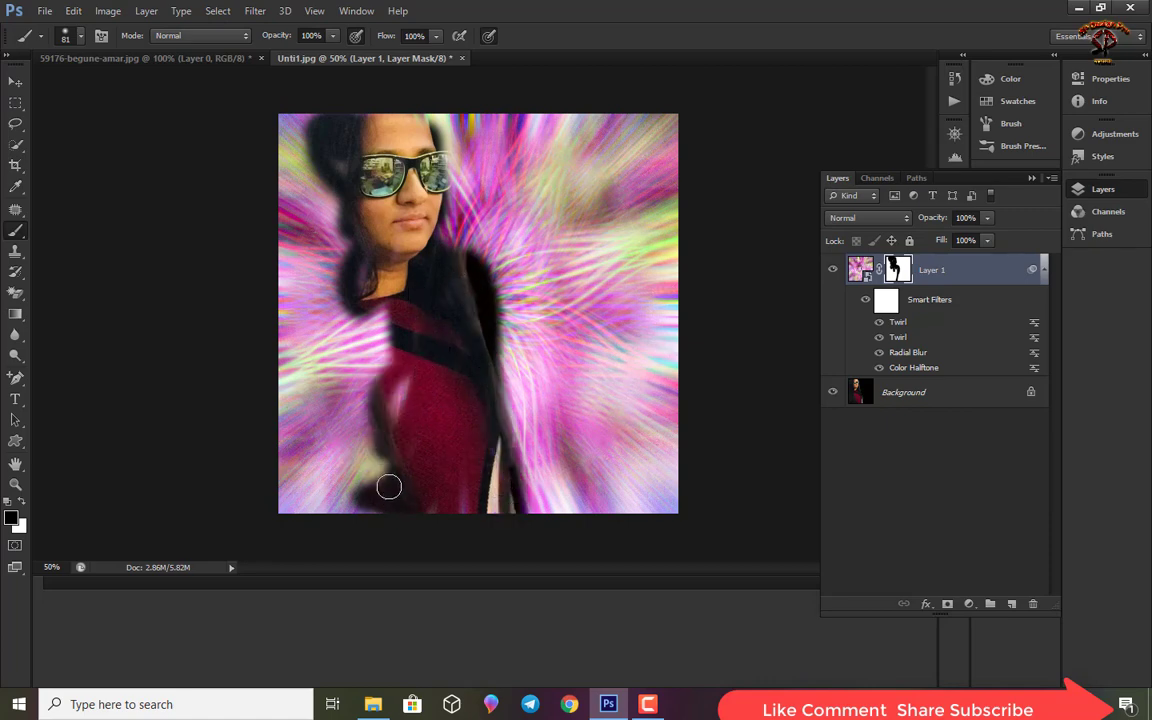
# Step: Enlarge the brush to 139 px and paint over the long dark hair on the left
pyautogui.click(80, 40)
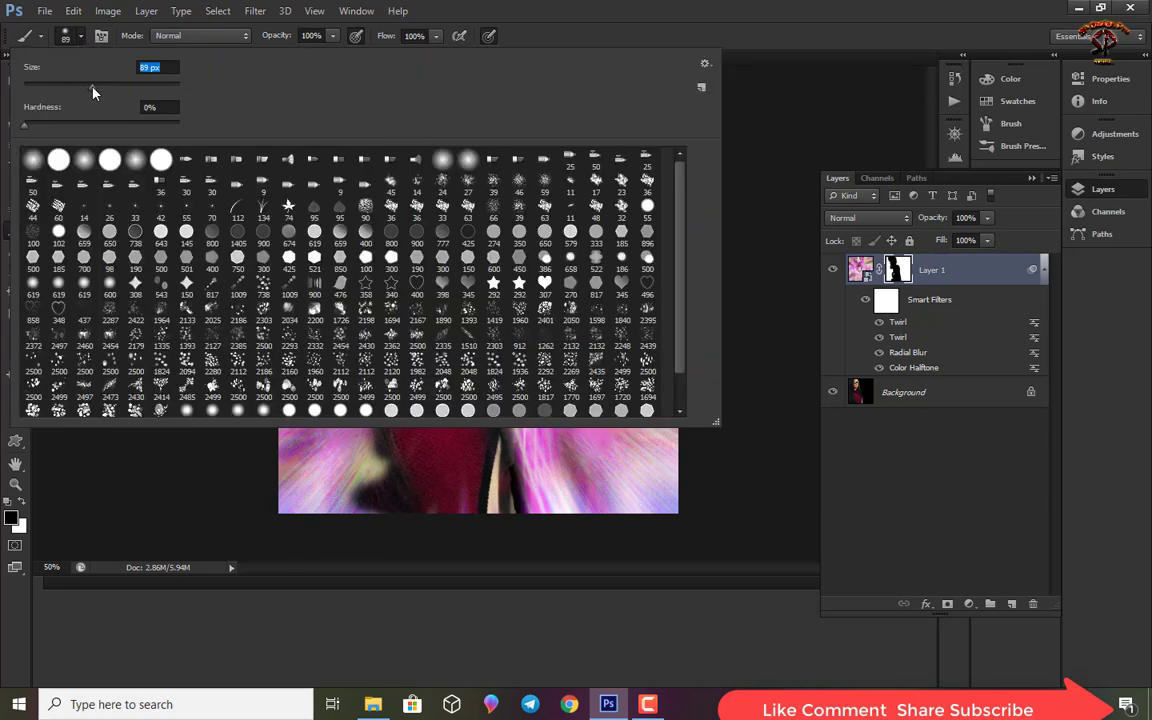
pyautogui.moveTo(83, 91); pyautogui.dragTo(97, 92)
pyautogui.moveTo(104, 92); pyautogui.dragTo(117, 94)
pyautogui.click(601, 25)
pyautogui.moveTo(333, 176)
pyautogui.mouseDown()
pyautogui.moveTo(344, 376)
pyautogui.moveTo(380, 337)
pyautogui.moveTo(363, 442)
pyautogui.moveTo(368, 514)
pyautogui.moveTo(407, 381)
pyautogui.moveTo(339, 519)
pyautogui.moveTo(321, 288)
pyautogui.moveTo(293, 165)
pyautogui.moveTo(283, 532)
pyautogui.moveTo(314, 306)
pyautogui.moveTo(328, 432)
pyautogui.moveTo(463, 499)
pyautogui.moveTo(360, 517)
pyautogui.moveTo(414, 438)
pyautogui.moveTo(463, 434)
pyautogui.moveTo(548, 527)
pyautogui.moveTo(476, 366)
pyautogui.moveTo(537, 514)
pyautogui.moveTo(478, 342)
pyautogui.moveTo(566, 519)
pyautogui.moveTo(496, 381)
pyautogui.mouseUp()
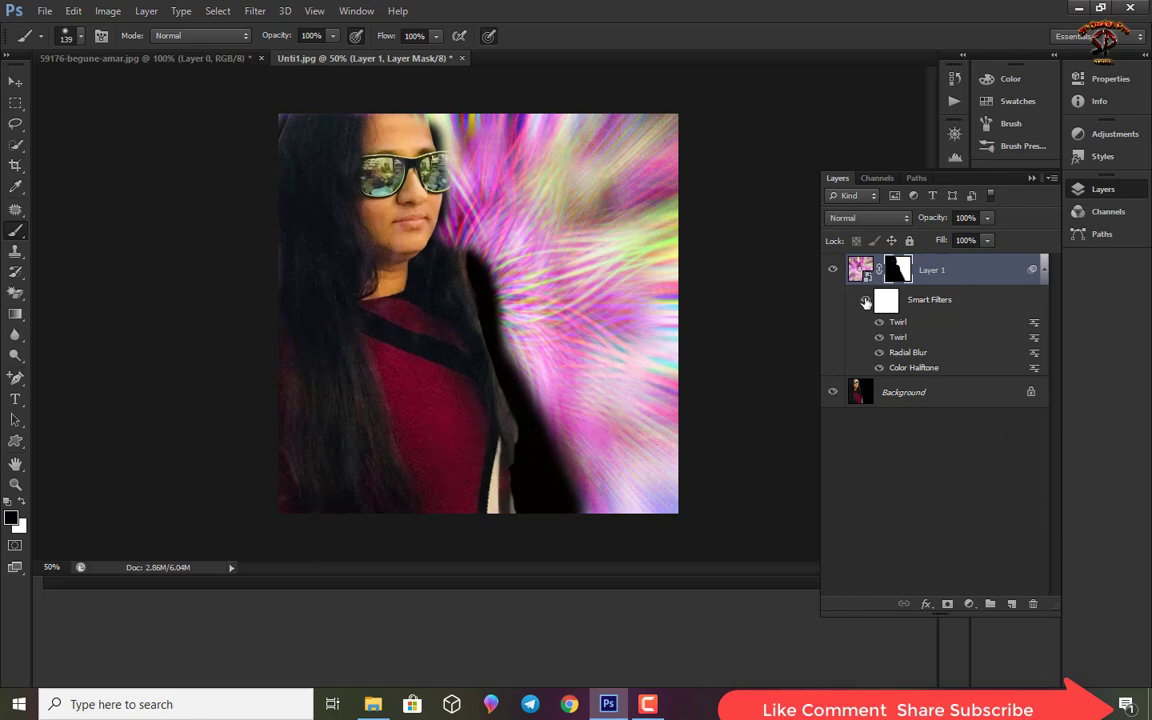
pyautogui.click(866, 302)
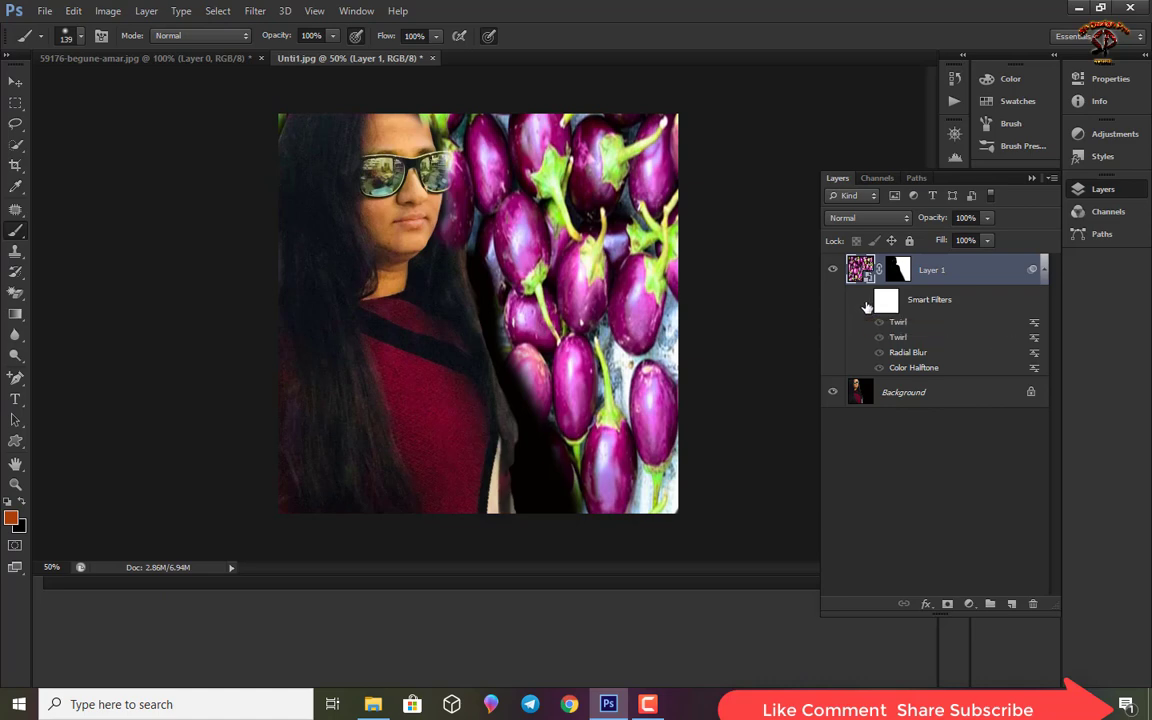
pyautogui.click(866, 302)
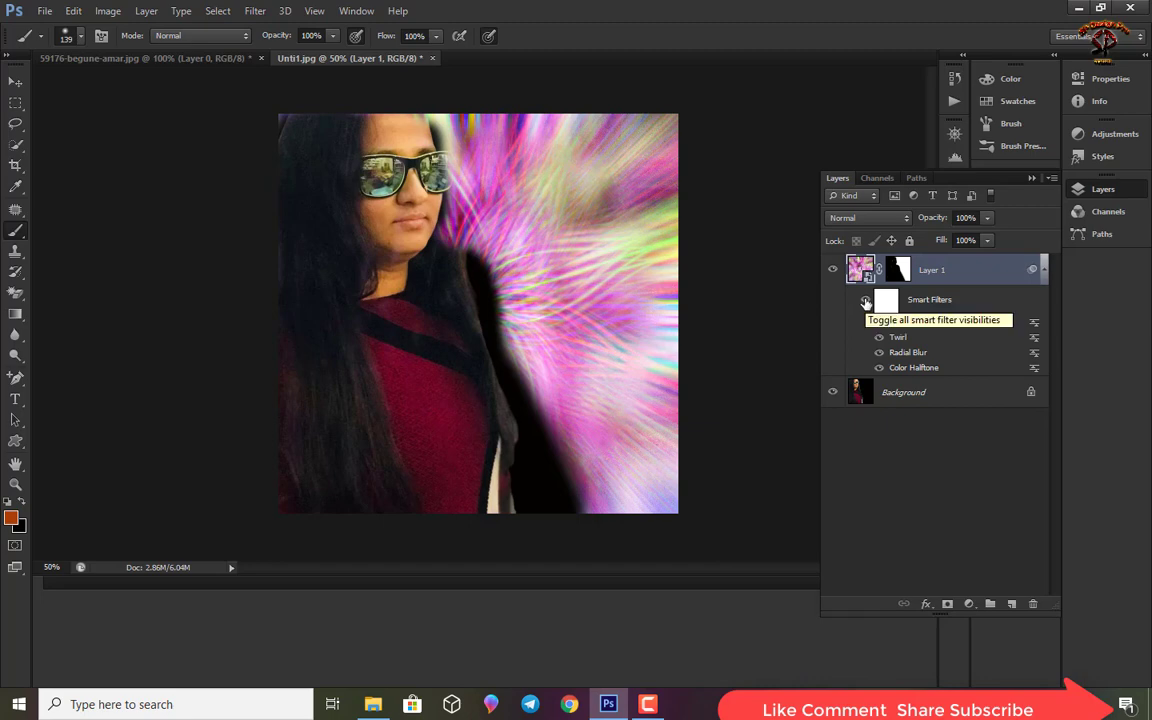
pyautogui.click(866, 302)
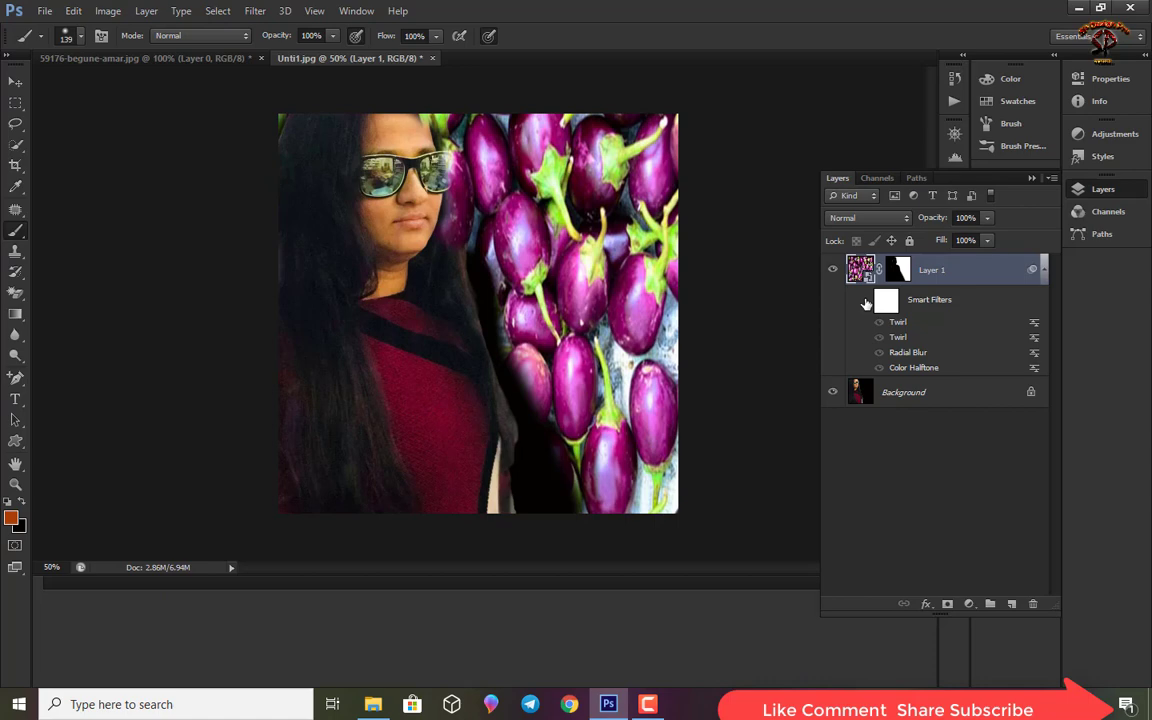
pyautogui.click(866, 301)
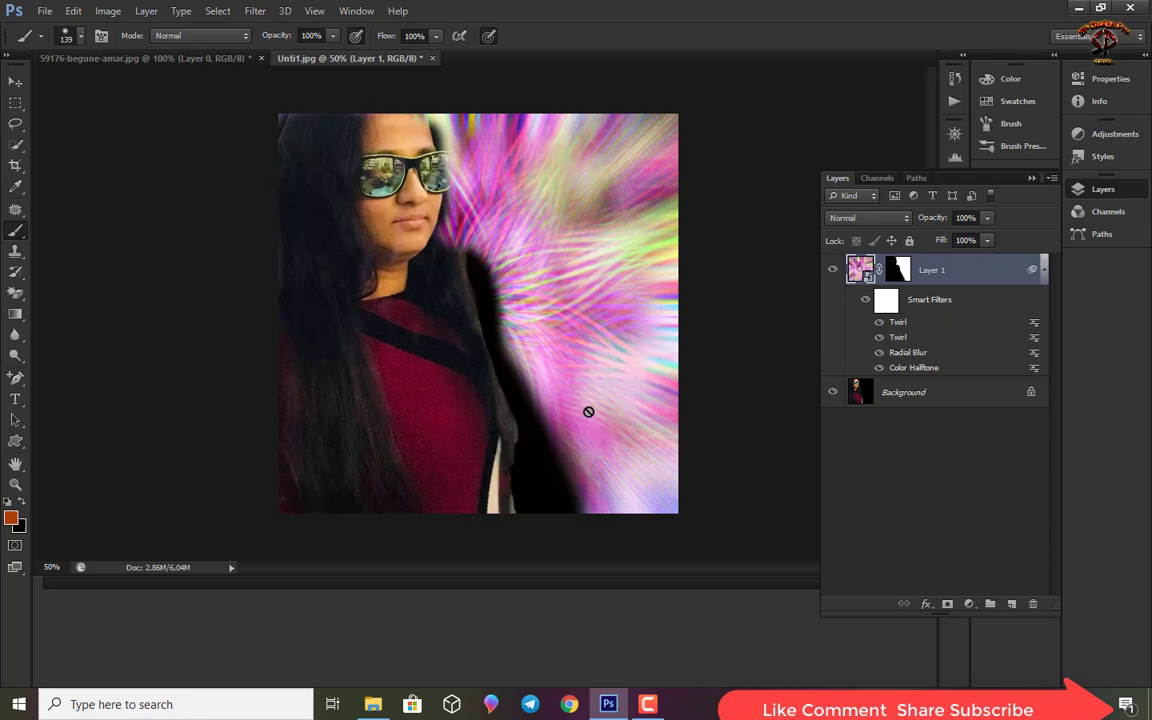
# Step: Minimize the Photoshop window holding the finished Unti1.jpg composite to show the eggplant desktop
pyautogui.click(646, 705)
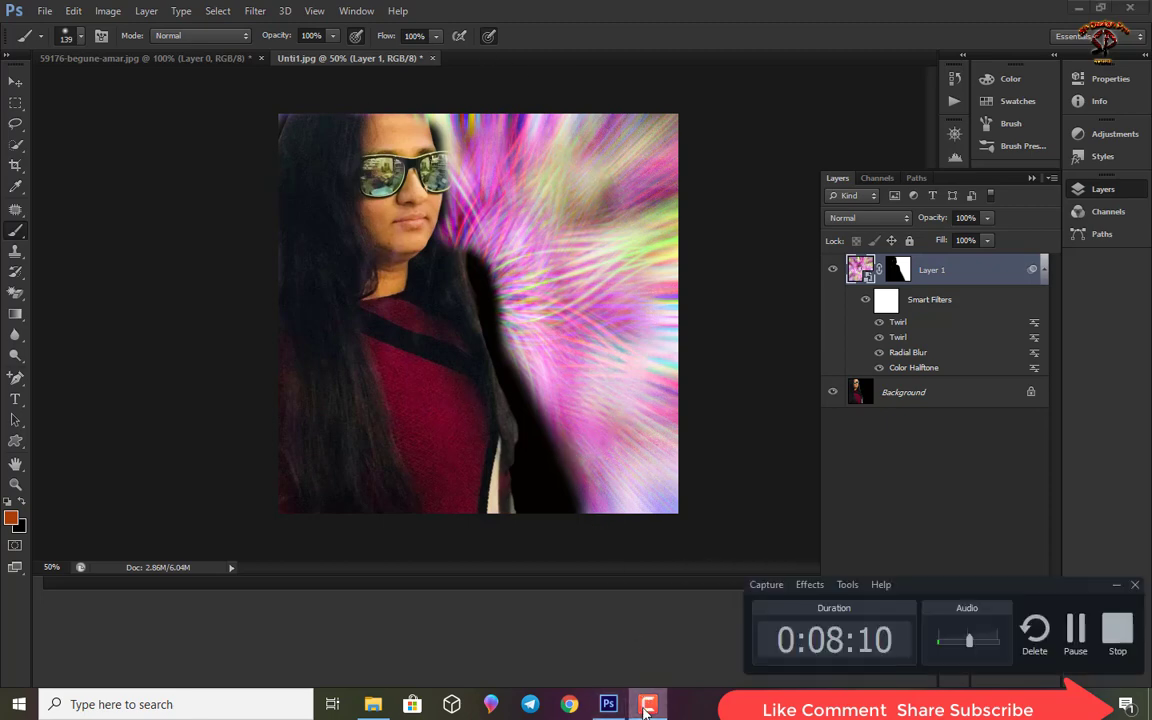
pyautogui.click(646, 705)
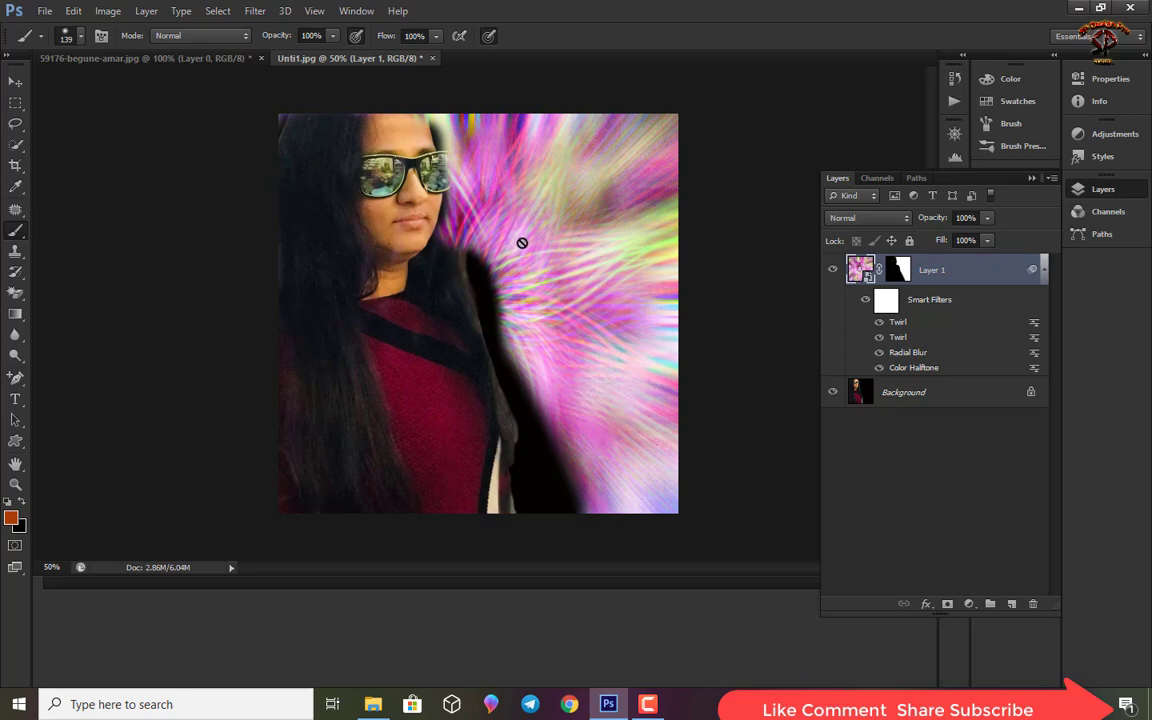
pyautogui.click(1078, 7)
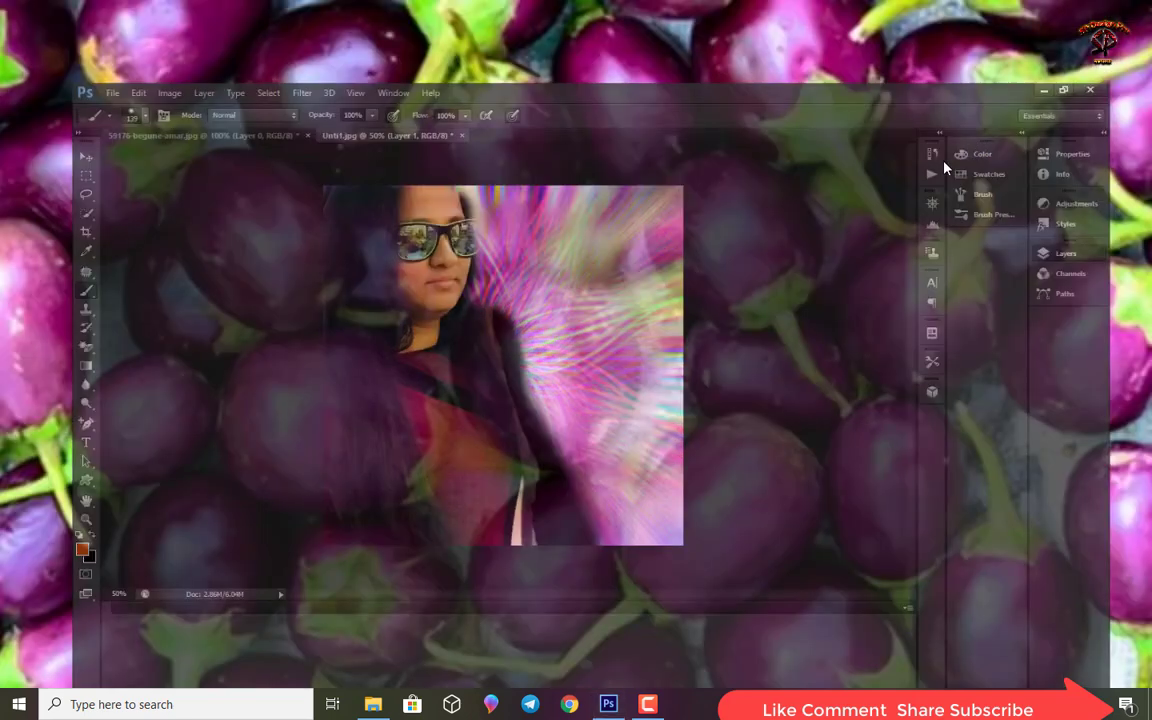